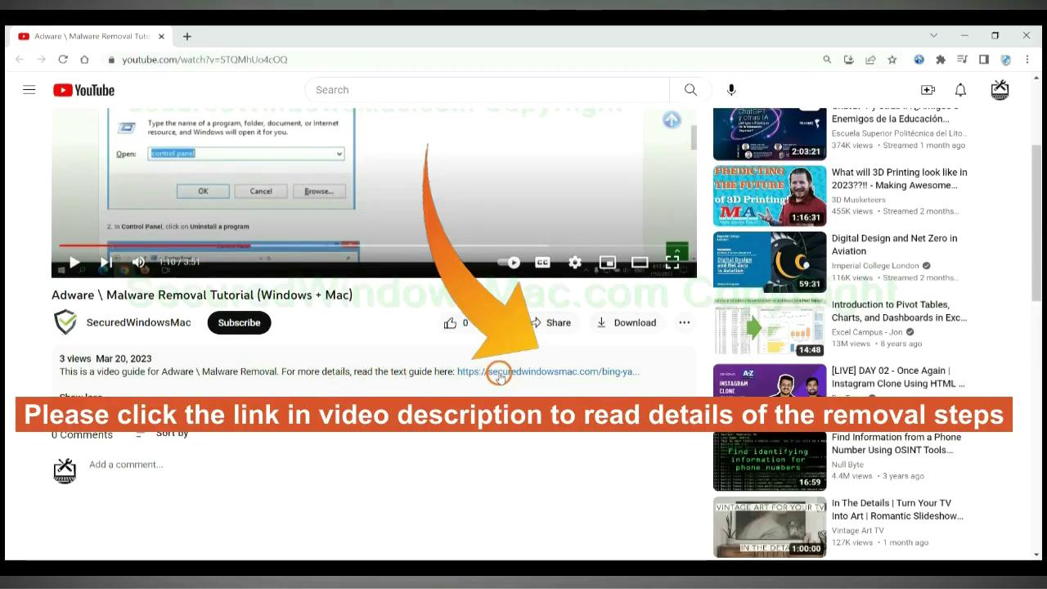
Open the text guide linked in the video description and go to its Instant Automatic Removal section
left_click(498, 373)
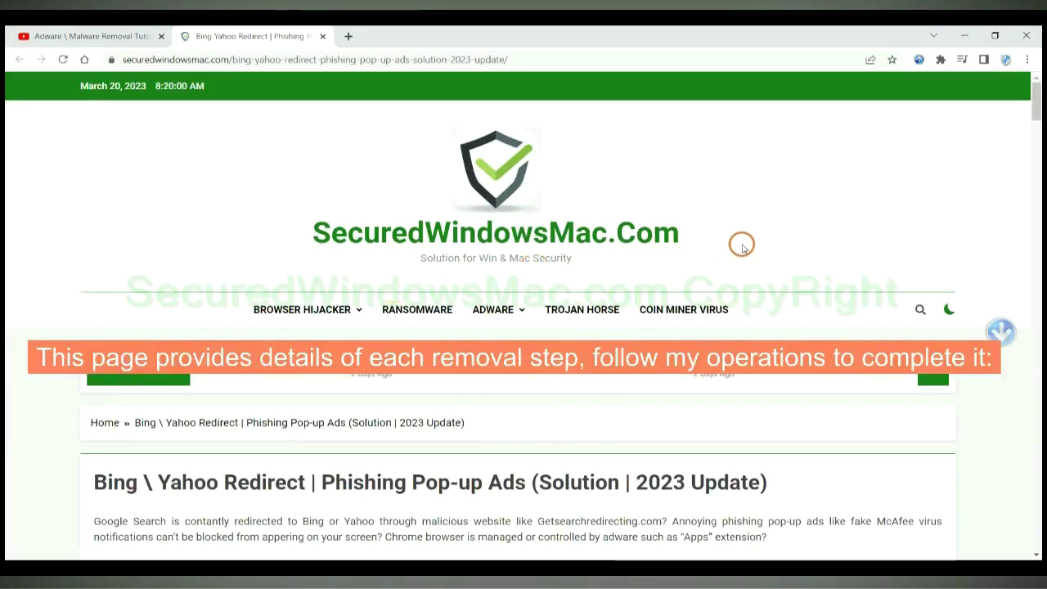
scroll(698, 270, "down", 5)
scroll(524, 311, "down", 9)
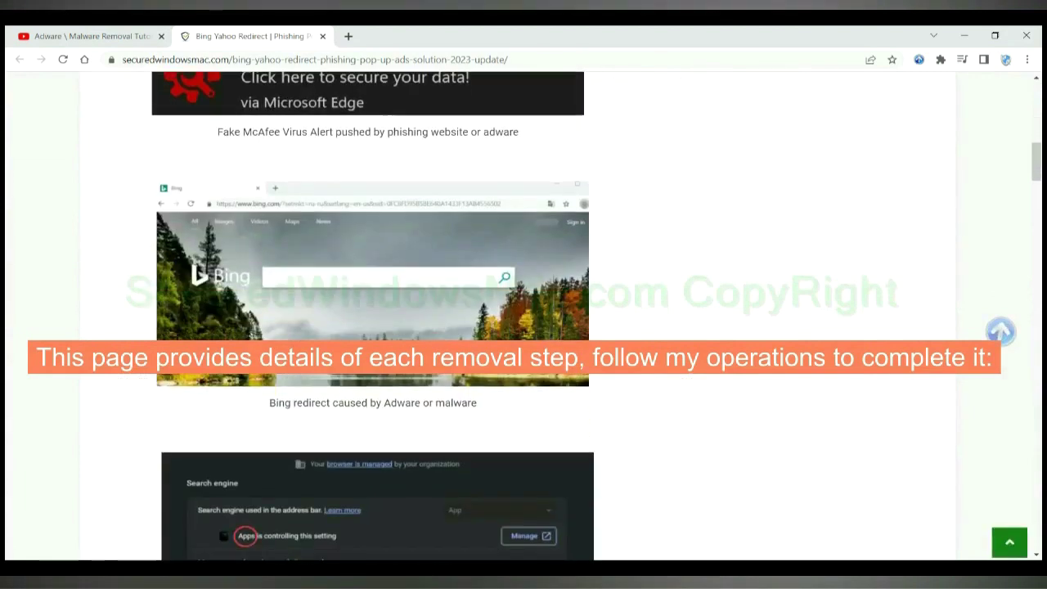
scroll(568, 363, "down", 1)
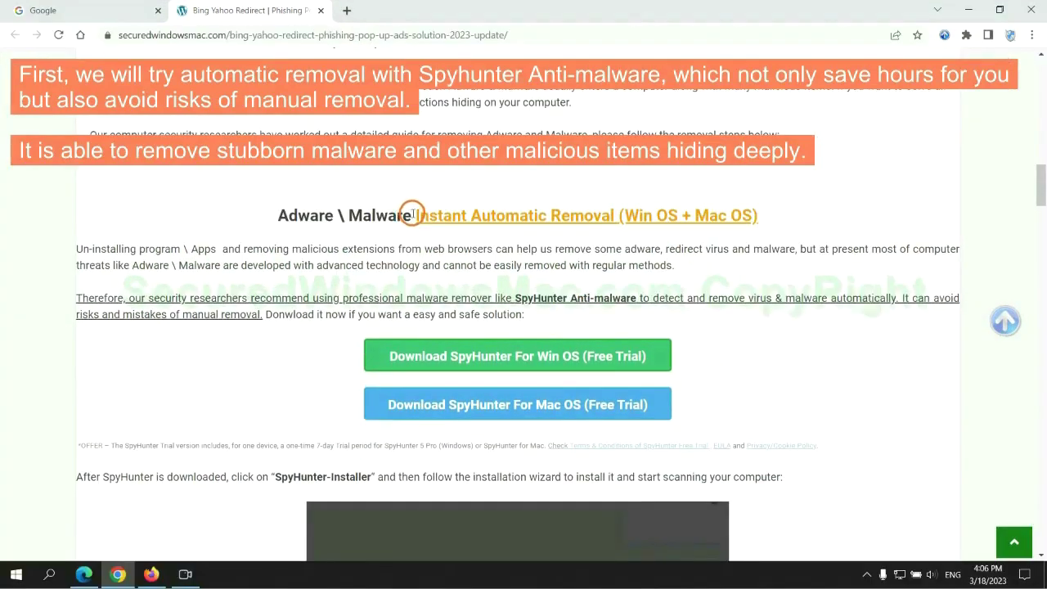
left_click_drag(413, 215, 610, 215)
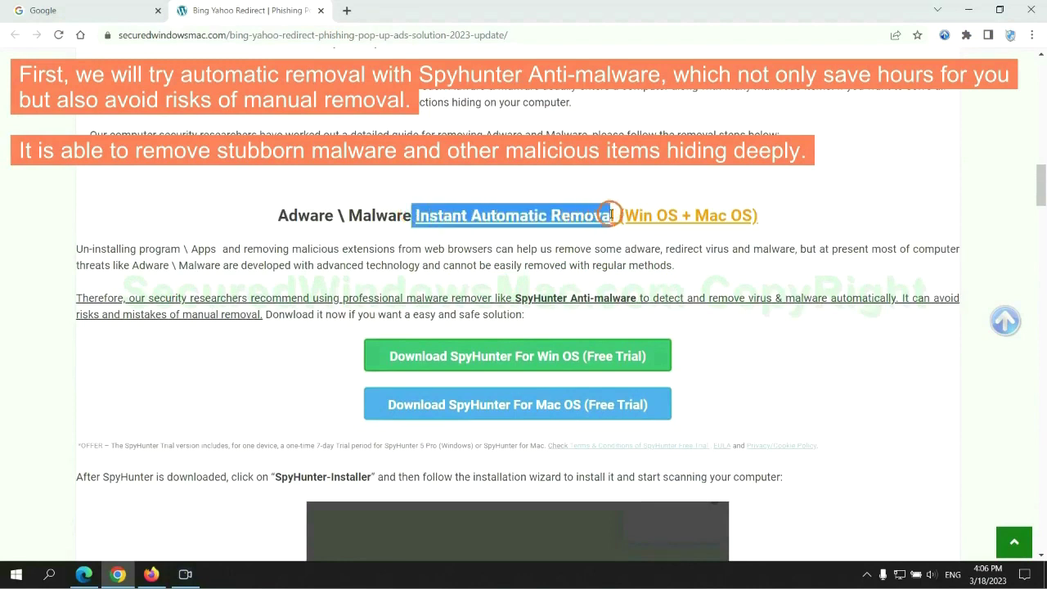
left_click(522, 182)
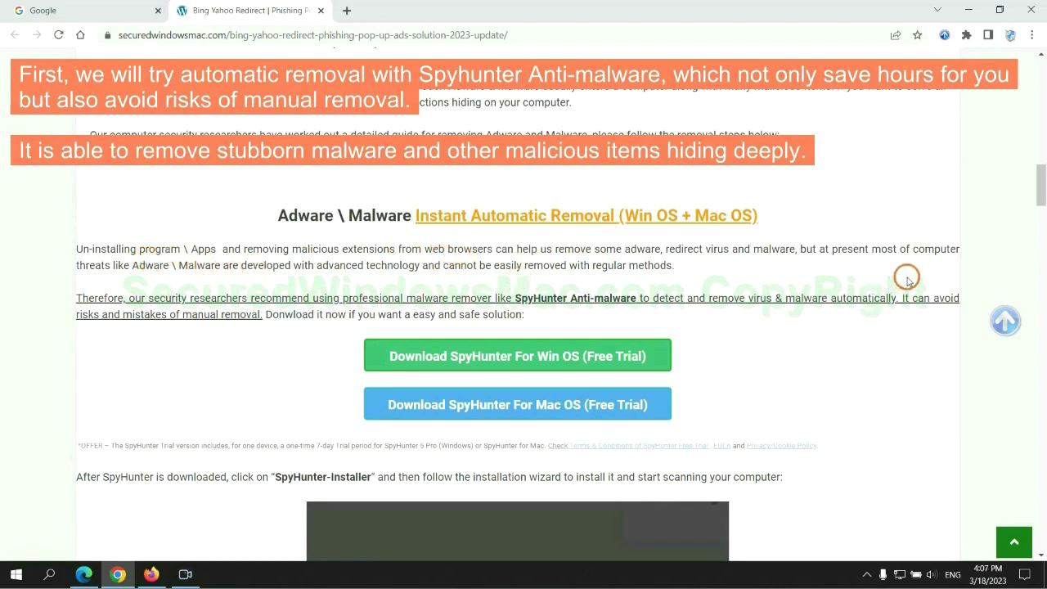
Download the SpyHunter free trial for Windows from the guide and keep the flagged installer file
scroll(521, 289, "down", 1)
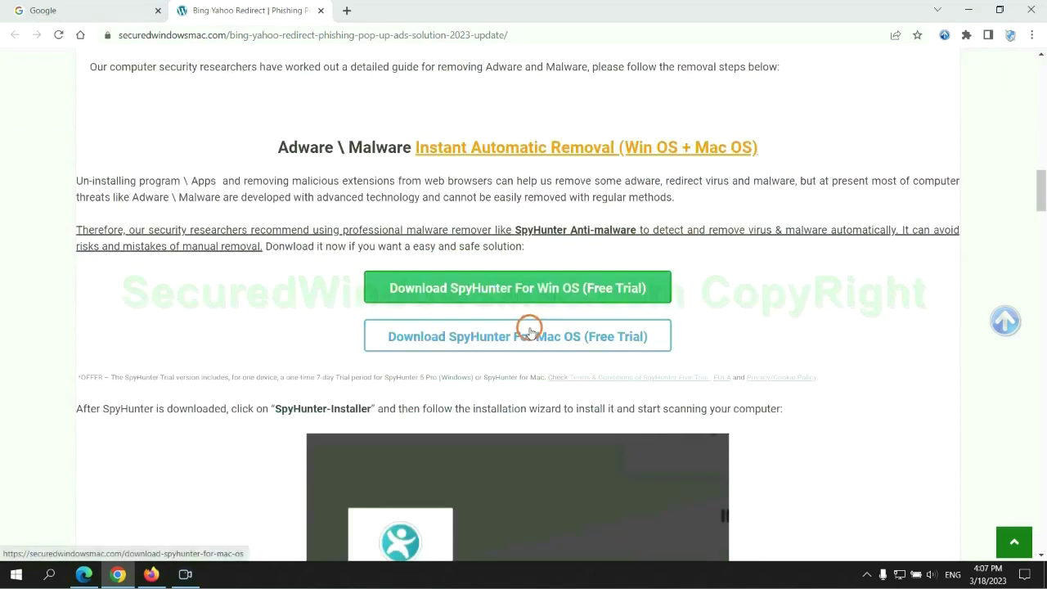
scroll(528, 327, "down", 1)
scroll(523, 322, "down", 1)
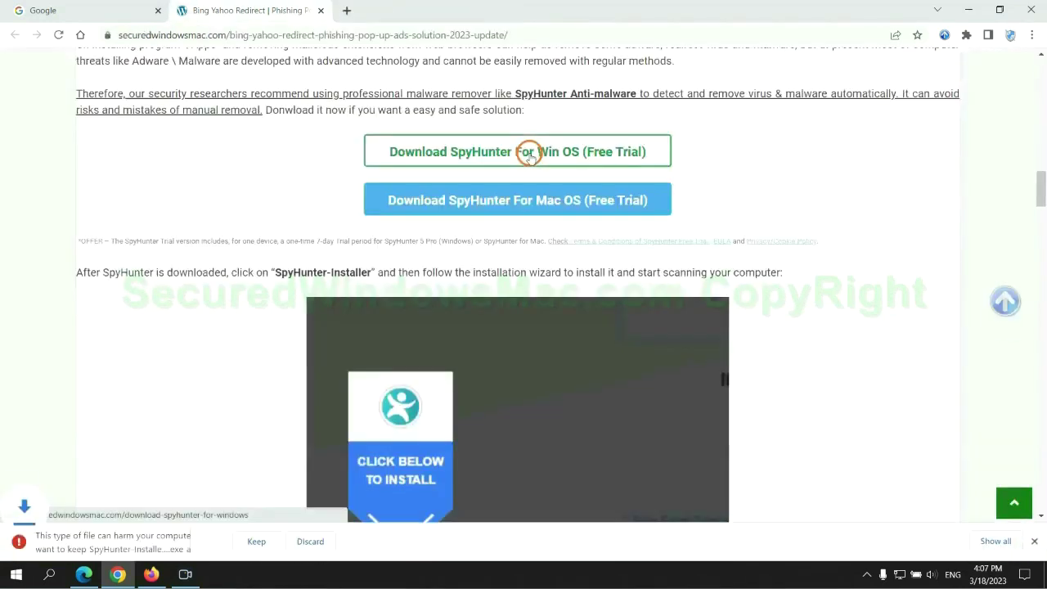
left_click(255, 541)
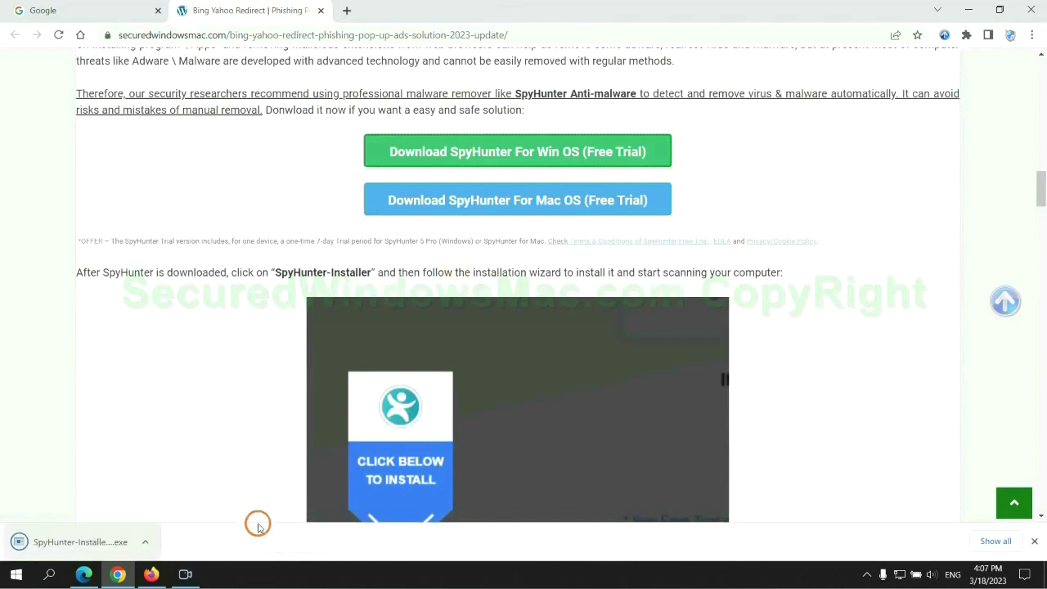
Launch the downloaded SpyHunter installer and accept its EULA and Privacy Policy
left_click(99, 542)
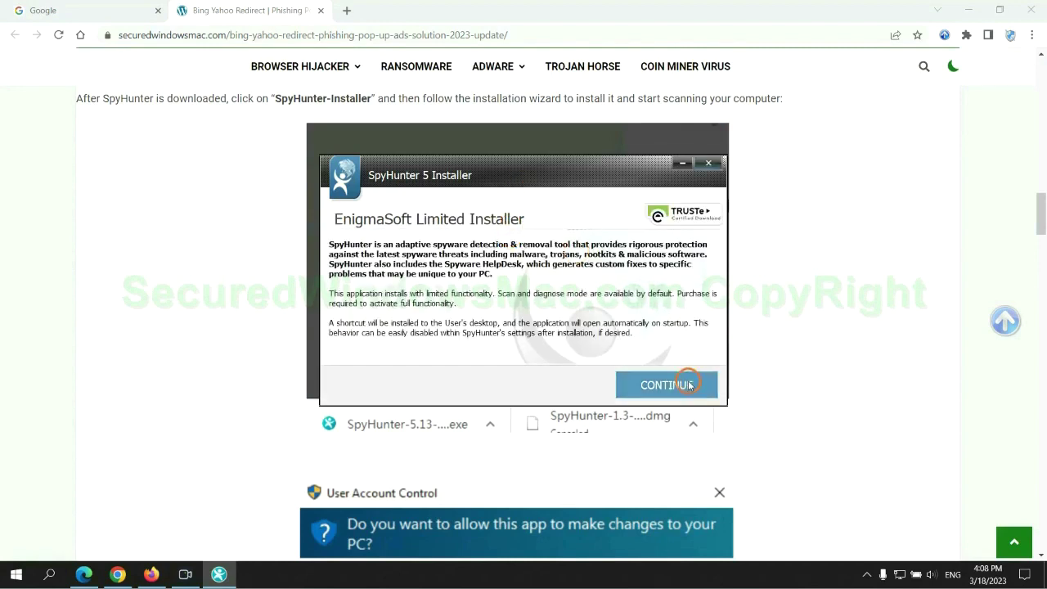
left_click(689, 383)
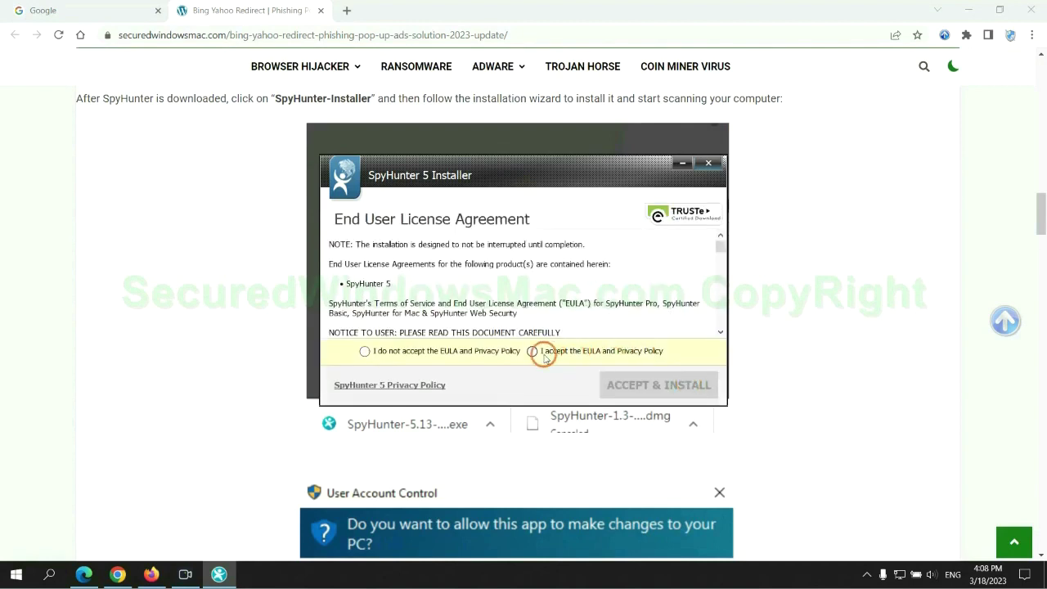
left_click(531, 351)
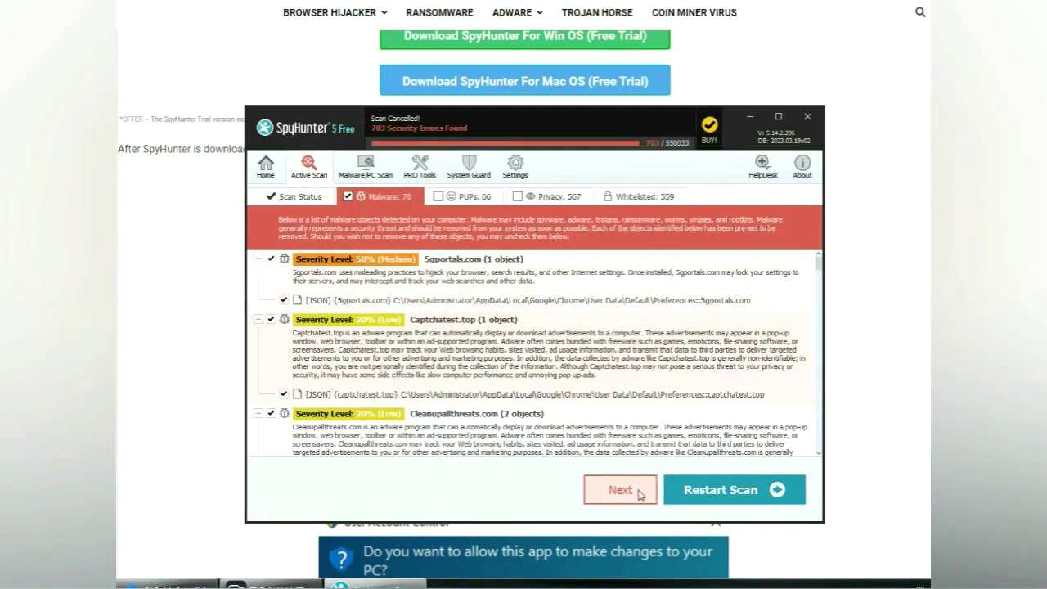
Proceed from the SpyHunter malware scan results to removal and choose the 7-day free trial
left_click(641, 493)
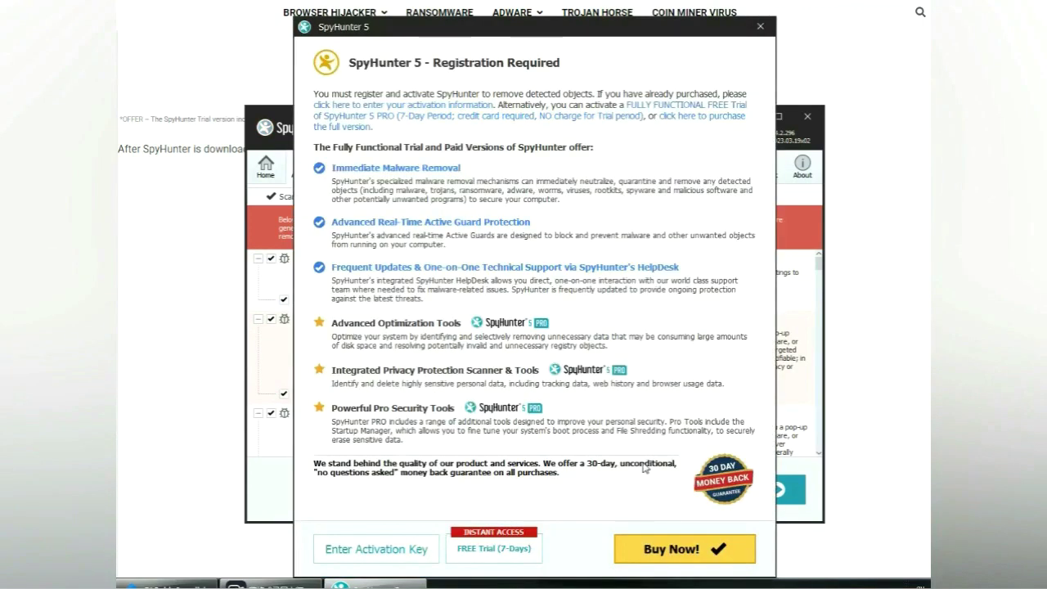
left_click(496, 549)
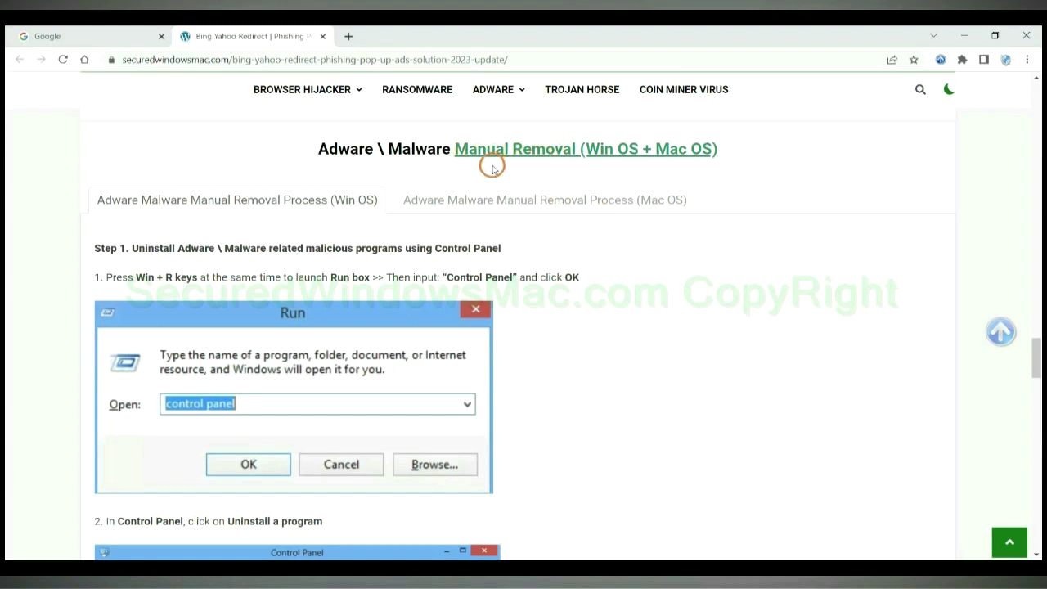
Read the guide's manual removal section and its Windows Step 1 on uninstalling malicious programs using Control Panel
left_click_drag(592, 152, 627, 150)
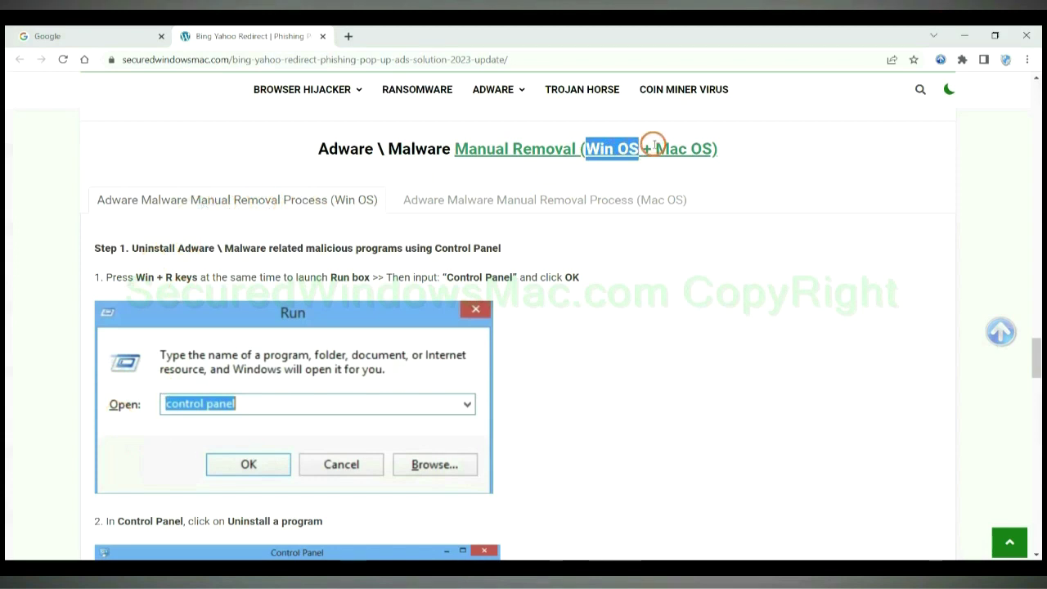
left_click_drag(654, 147, 713, 148)
left_click(537, 198)
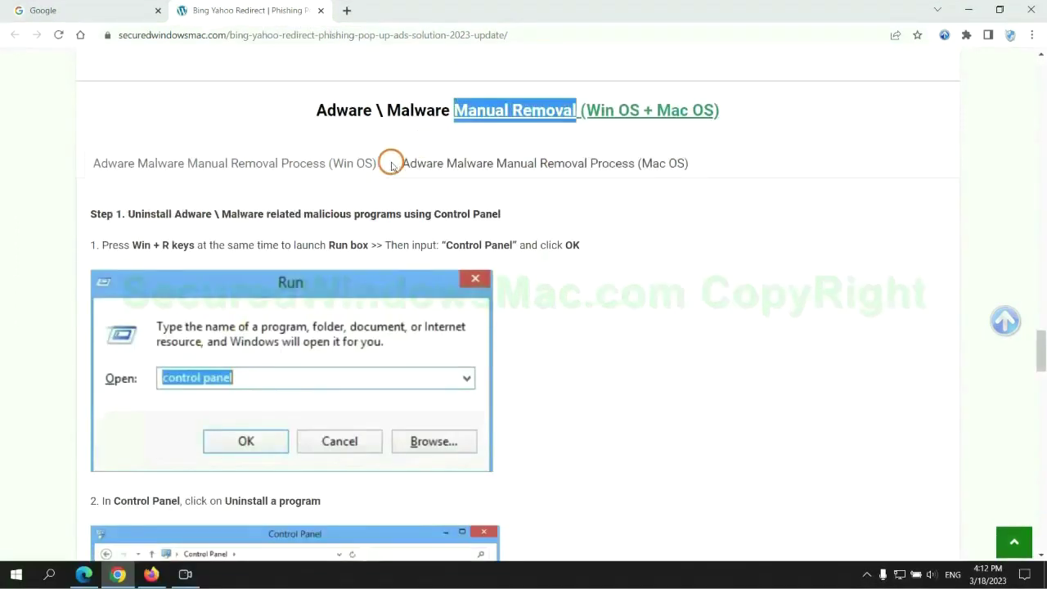
scroll(390, 245, "down", 1)
scroll(390, 286, "up", 3)
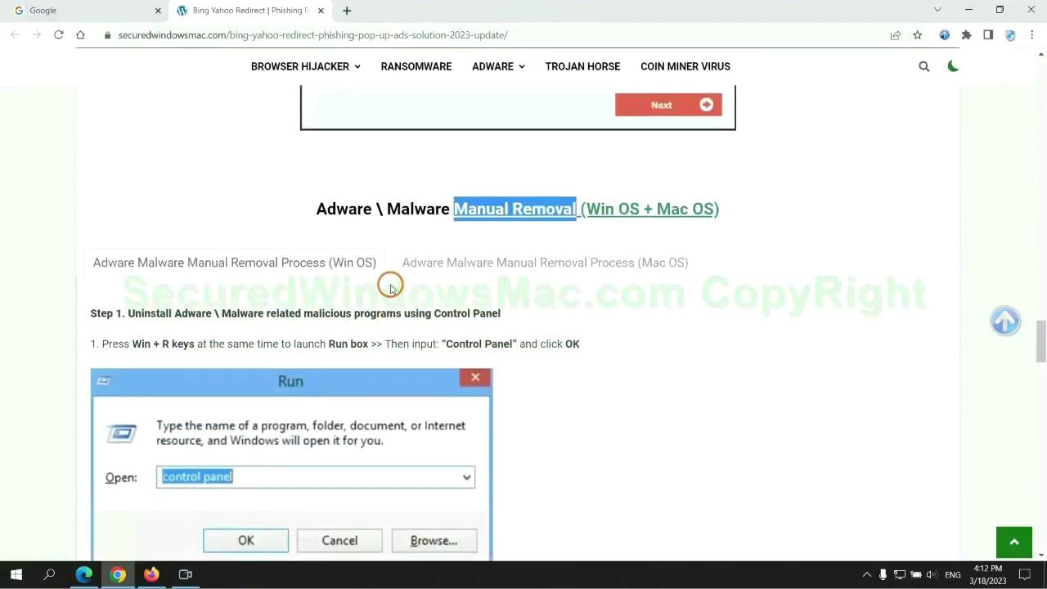
scroll(327, 270, "down", 2)
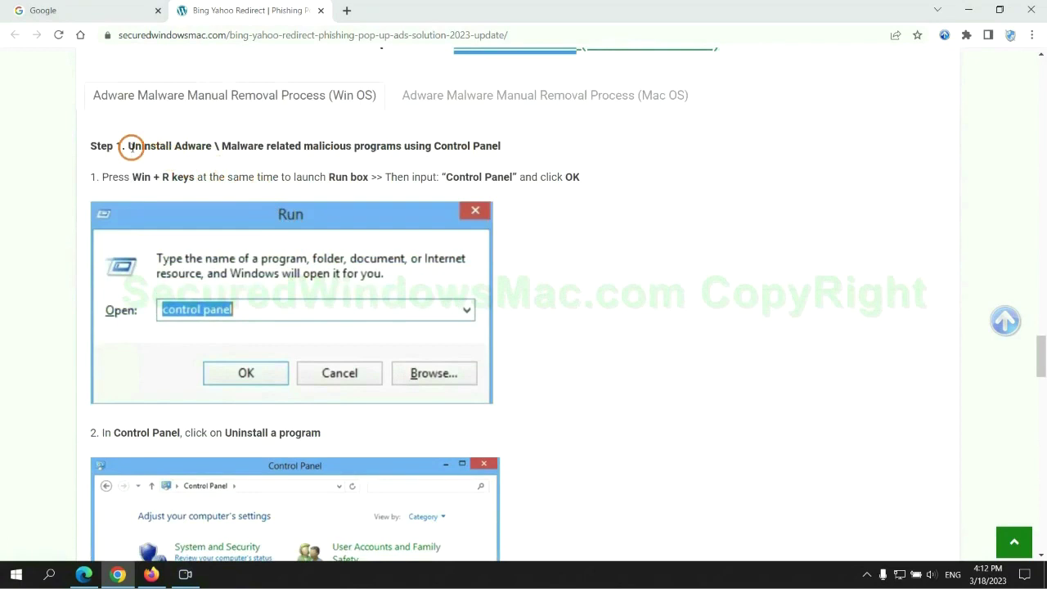
left_click_drag(128, 148, 401, 151)
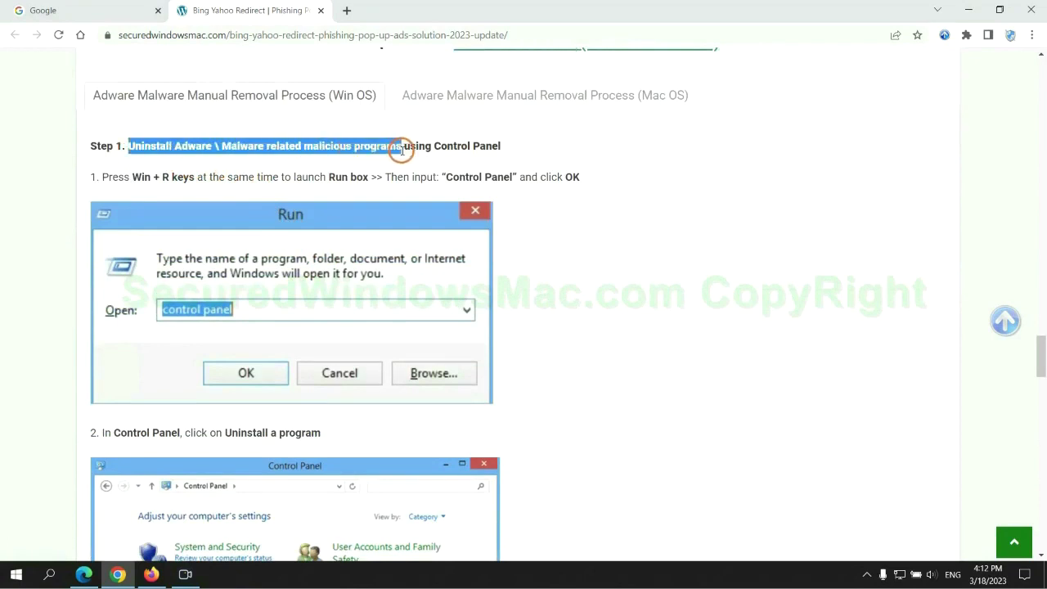
left_click(695, 213)
scroll(652, 216, "down", 2)
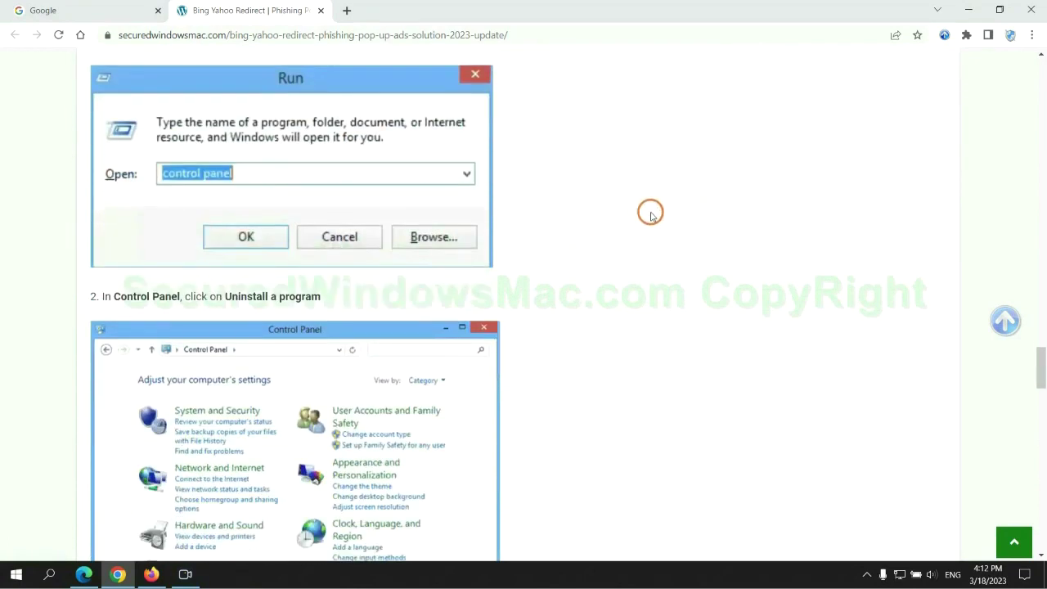
Open the Windows Control Panel by running the command "control panel" from the Run dialog
key("super+r")
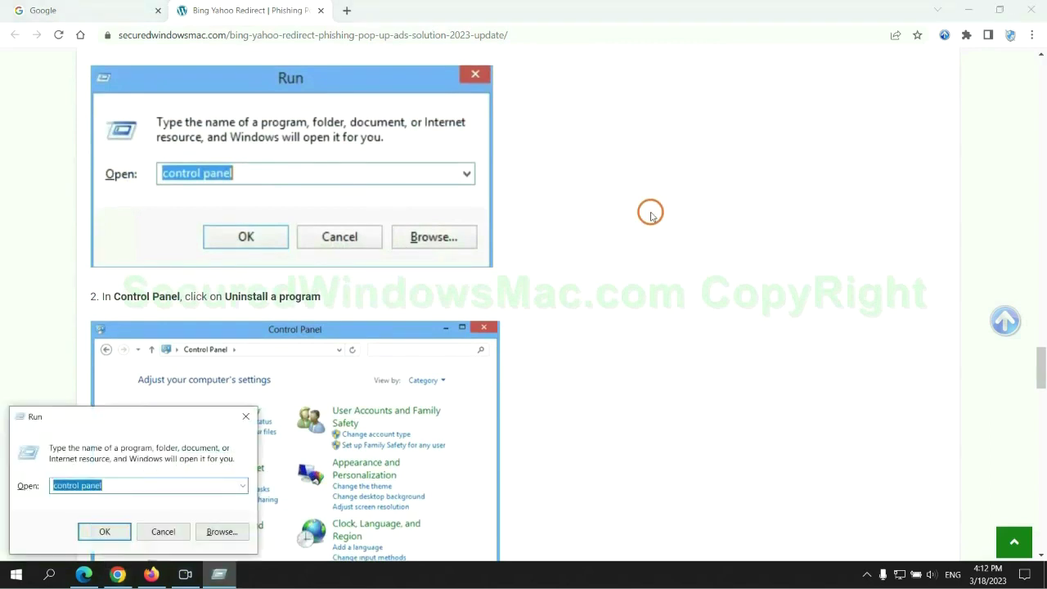
type("contr")
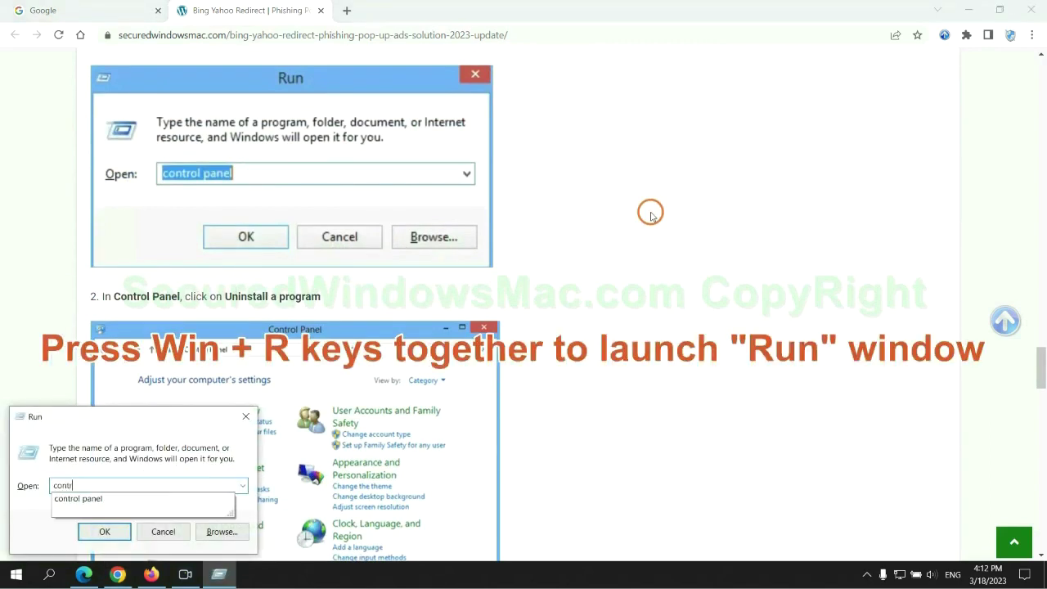
type("ol pan")
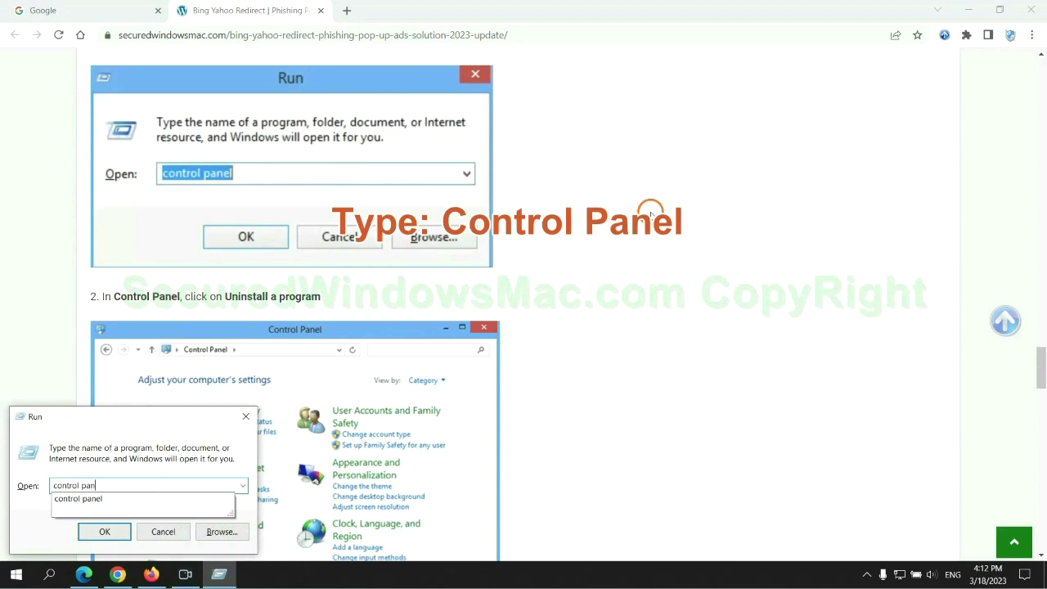
type("el")
key("Return")
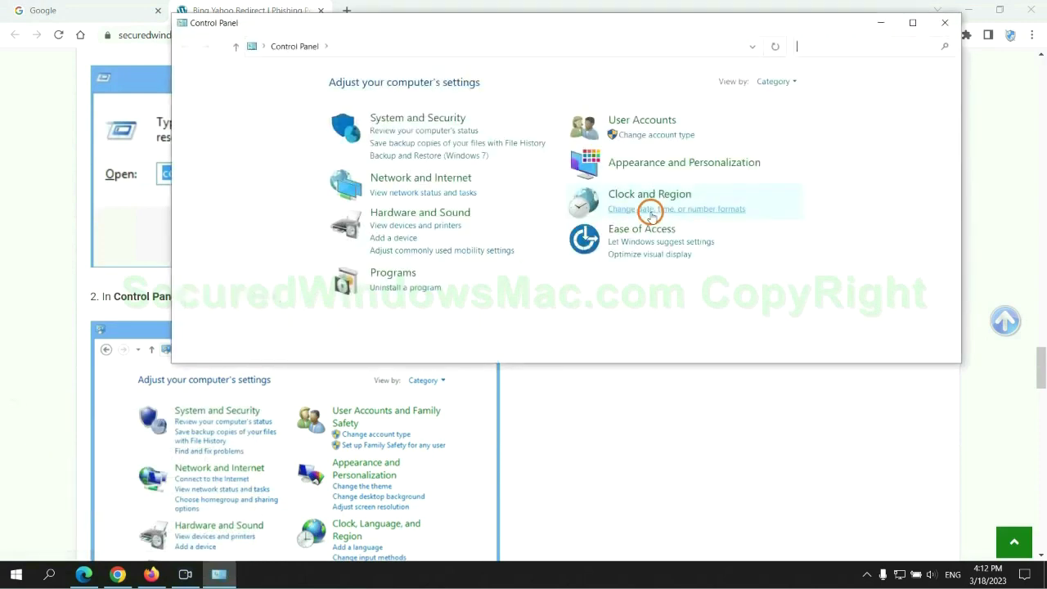
Inspect the Uninstall/Change option for Lantern in the list of installed programs and close the window without uninstalling
left_click(416, 289)
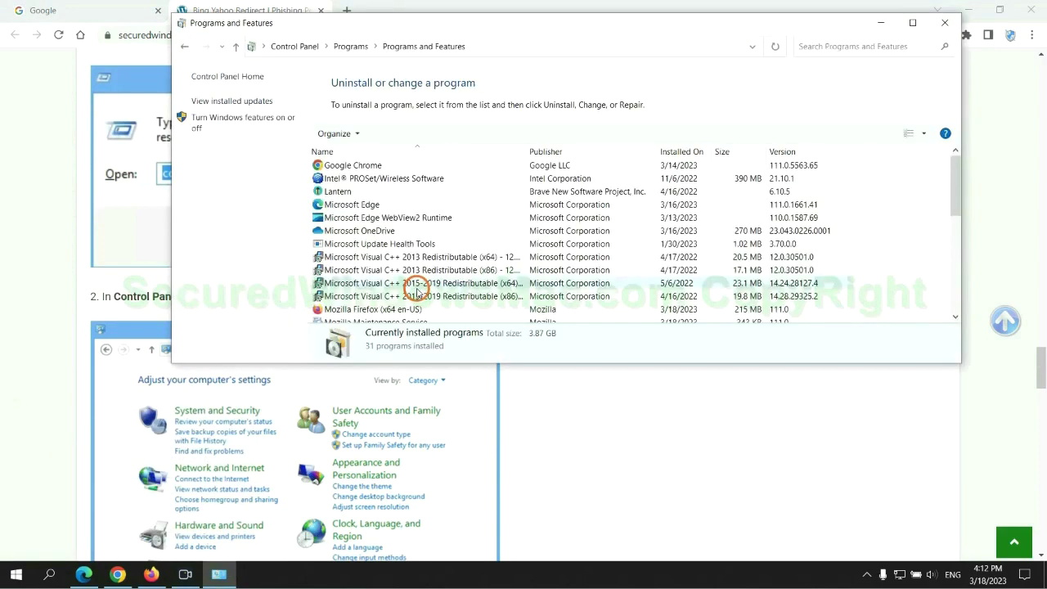
left_click(338, 191)
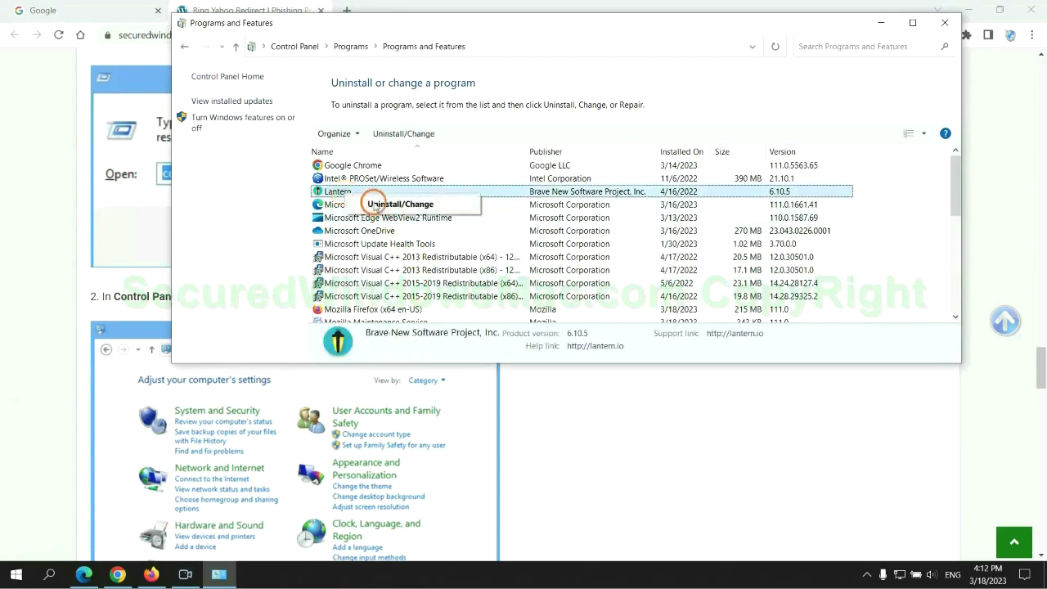
left_click(945, 23)
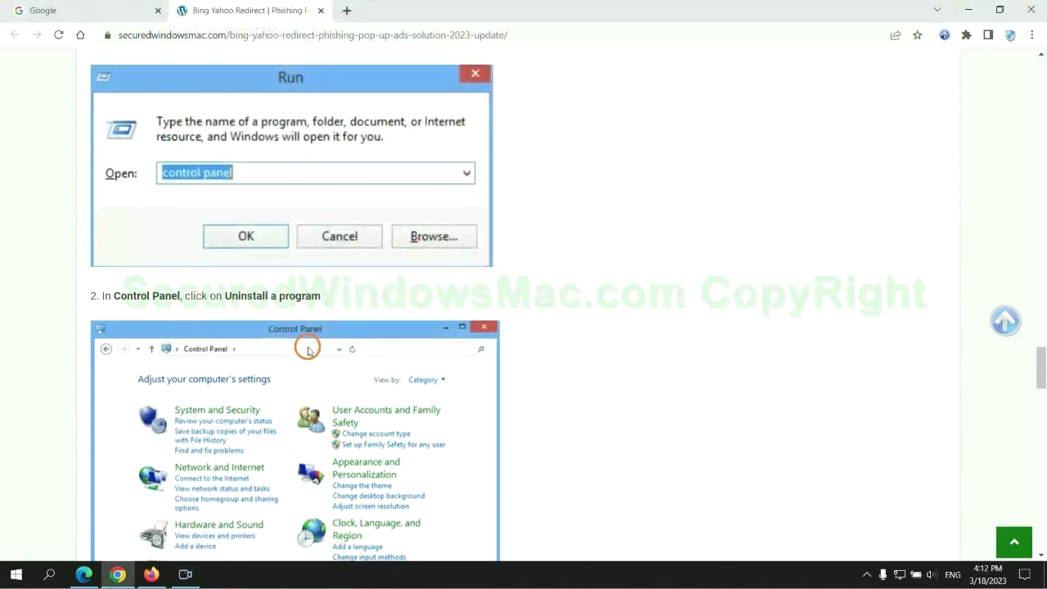
Read Step 2 of the guide on removing malicious extensions from Edge, Chrome, Firefox and IE
scroll(307, 343, "down", 6)
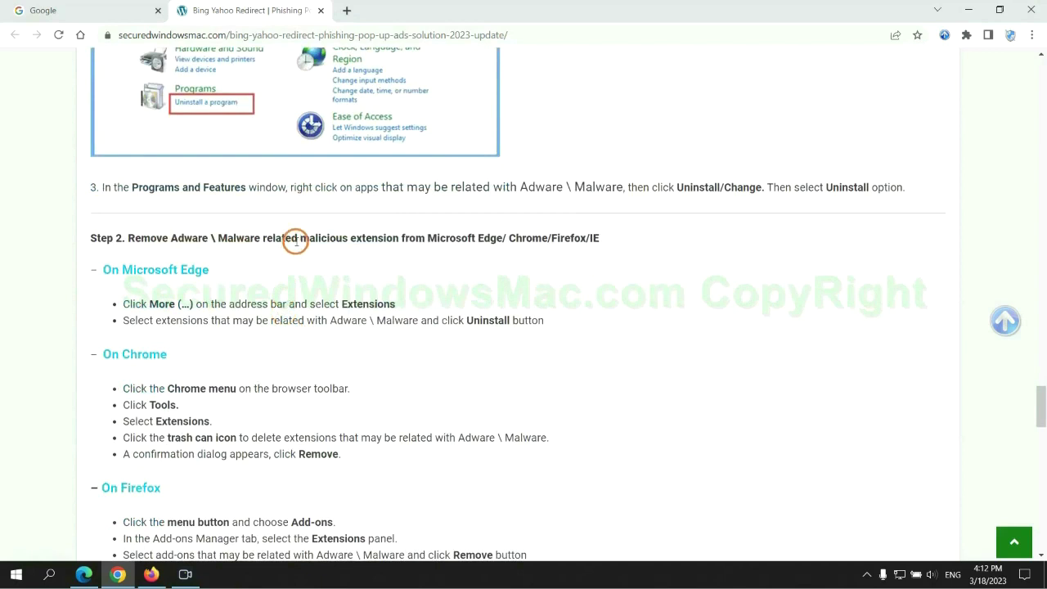
left_click_drag(298, 238, 401, 237)
left_click(360, 274)
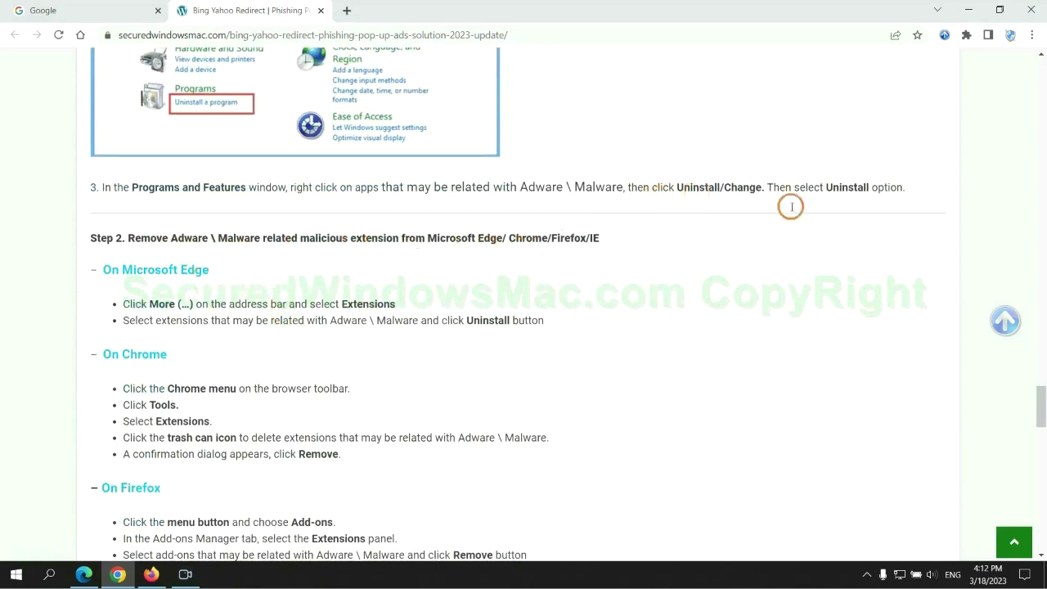
Switch to Microsoft Edge, remove the McAfee WebAdvisor extension from the browser and close the extensions page
left_click(89, 570)
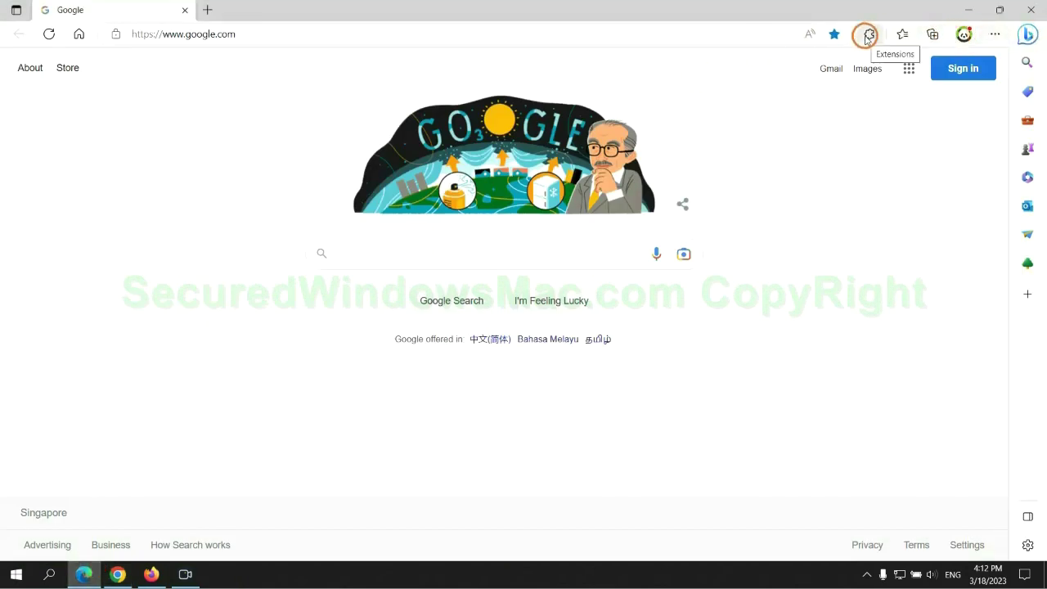
left_click(867, 36)
left_click(725, 106)
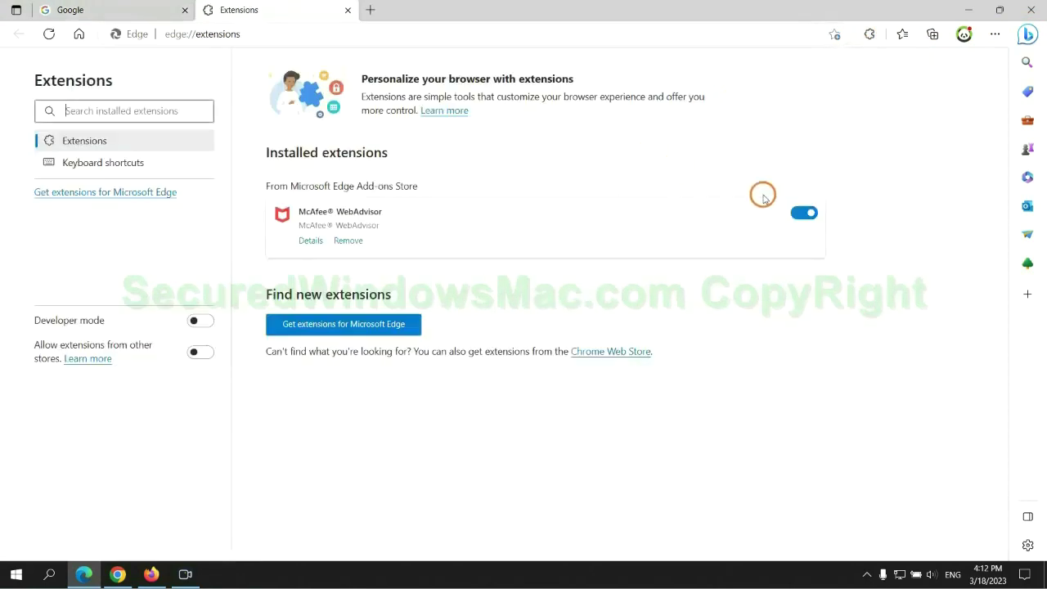
left_click(348, 242)
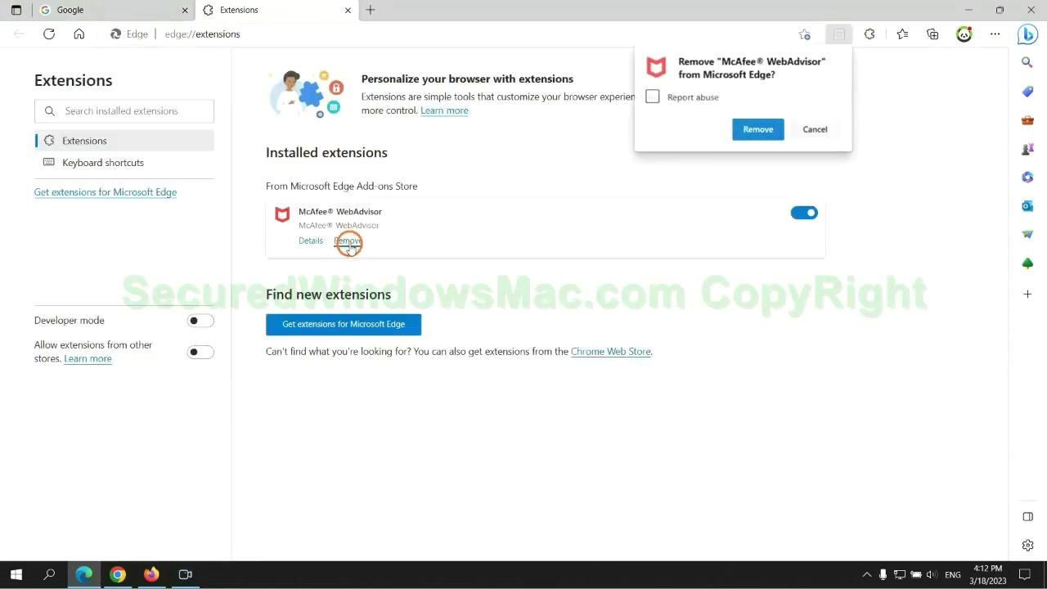
left_click(752, 129)
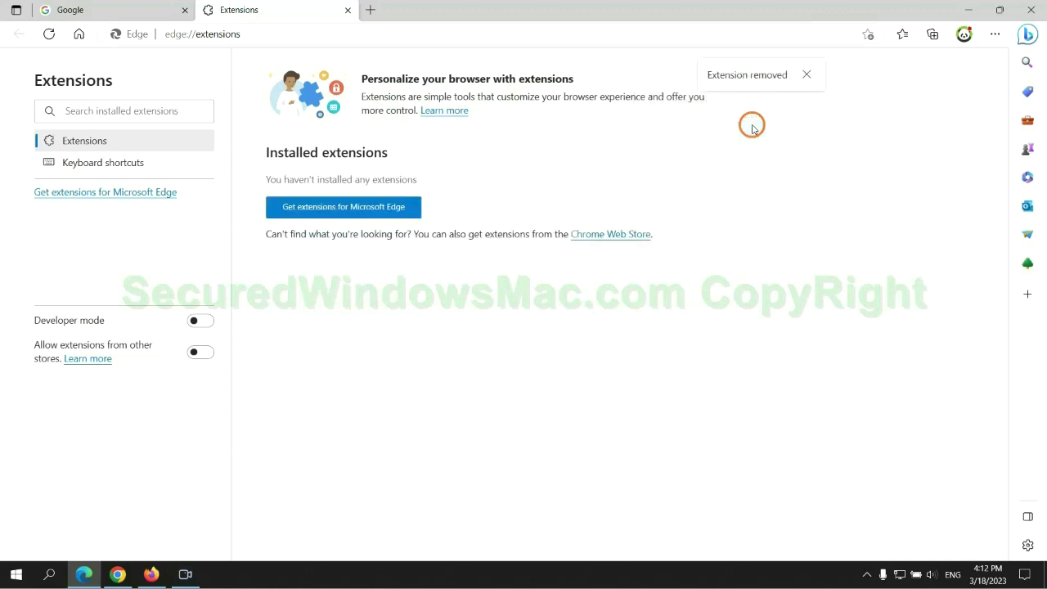
left_click(348, 10)
Switch to Chrome, remove the Ecosia extension from the installed extensions and close the Ecosia feedback page
left_click(120, 575)
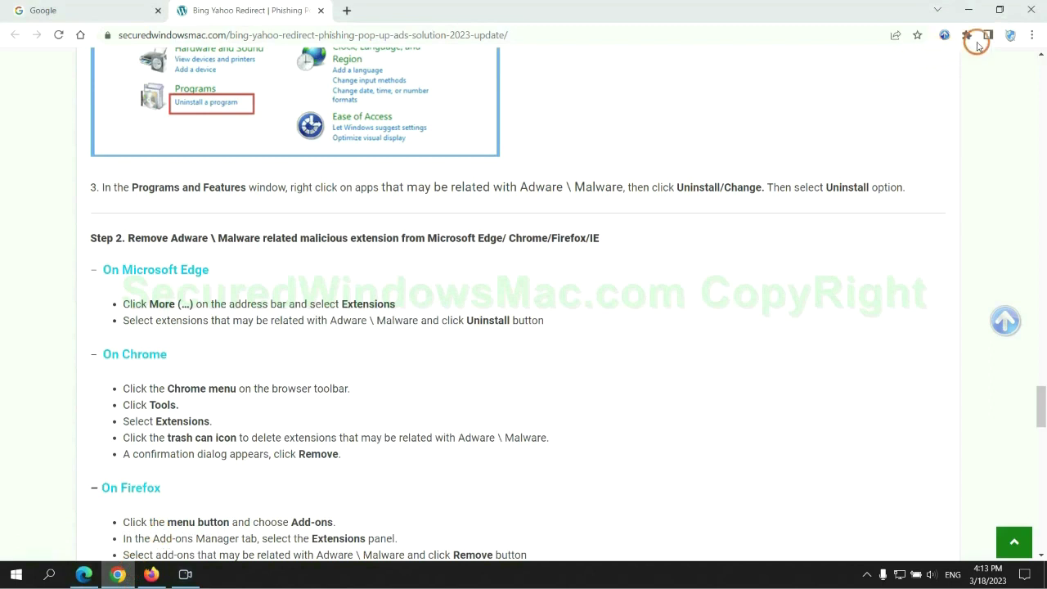
left_click(966, 35)
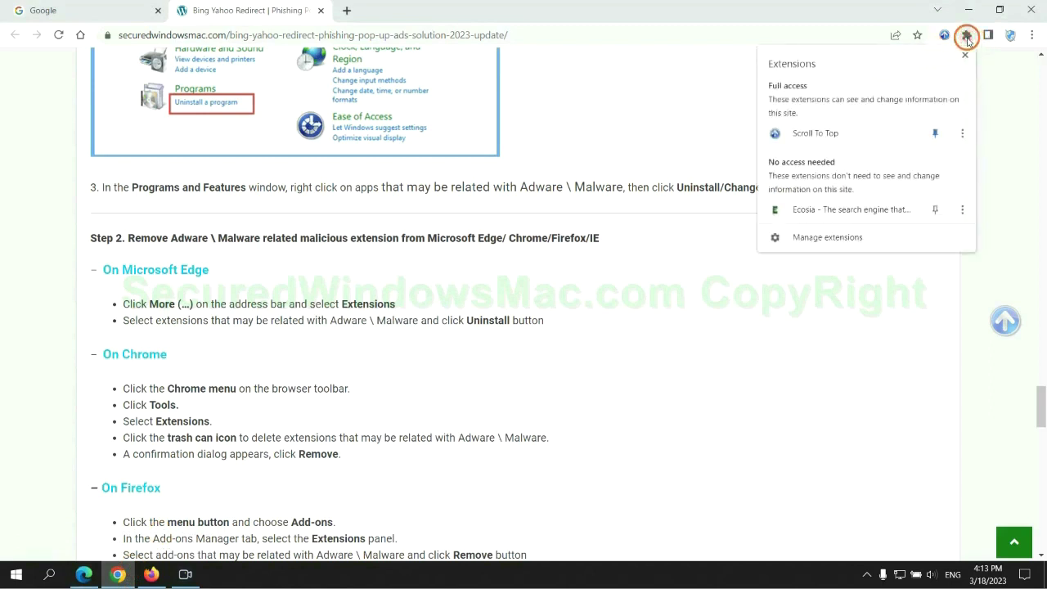
left_click(827, 237)
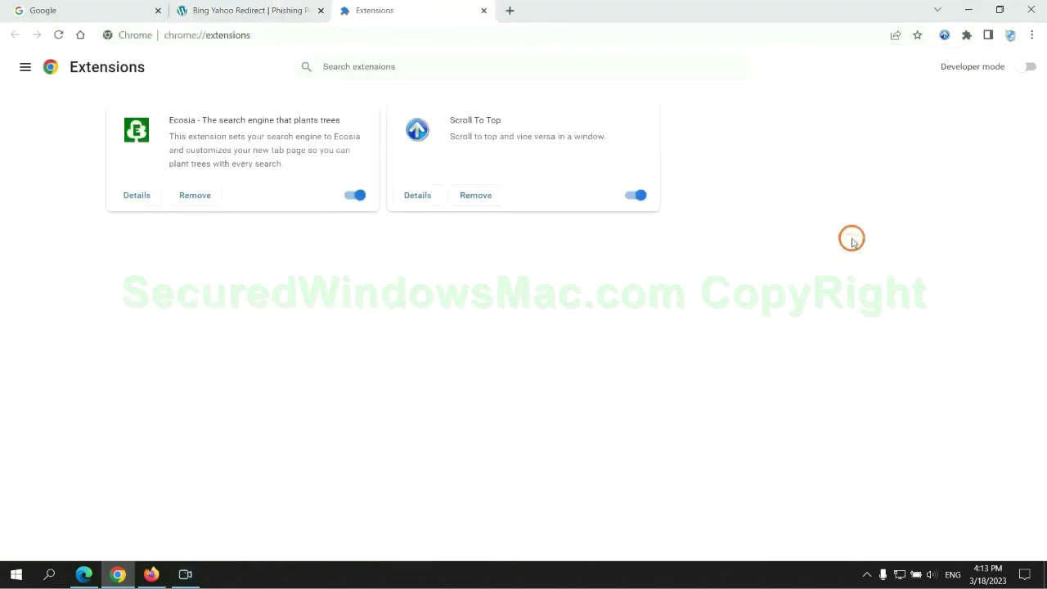
left_click(196, 193)
left_click(872, 144)
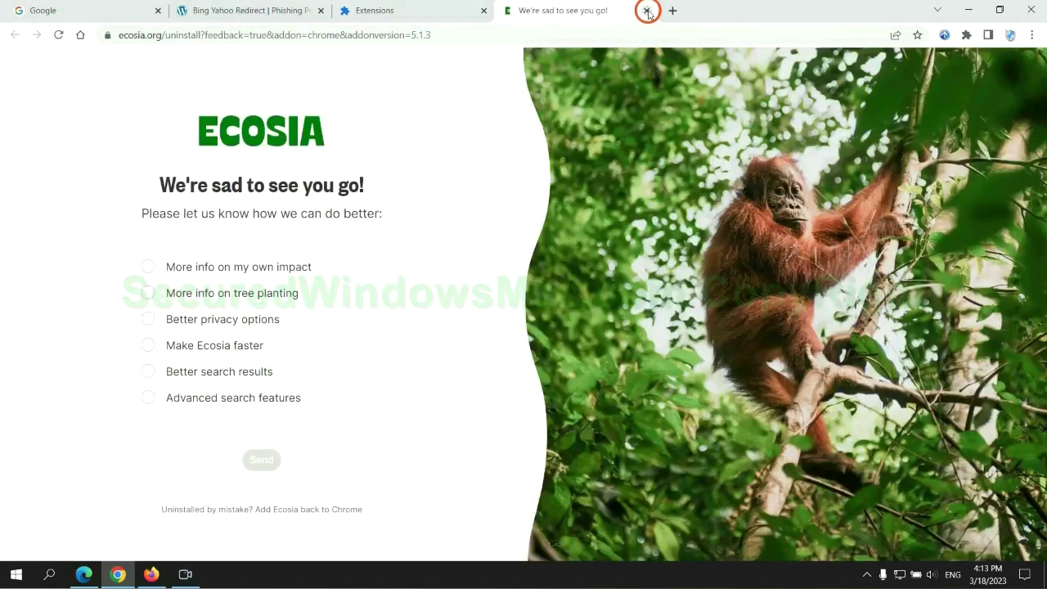
left_click(646, 10)
Switch to Firefox and remove the Enhancer for YouTube extension from the Add-ons Manager
left_click(151, 573)
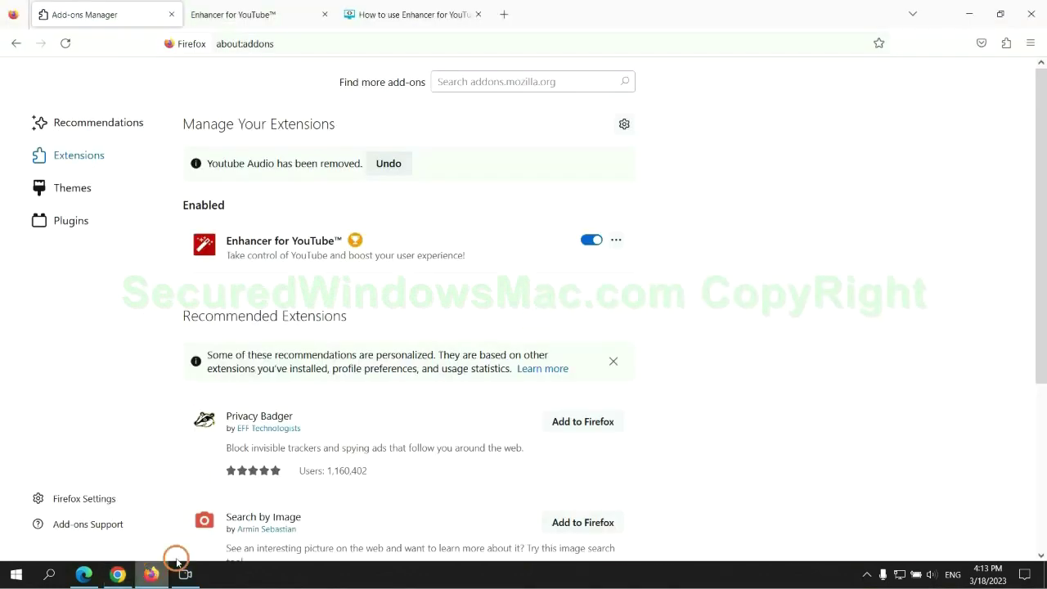
left_click(1005, 45)
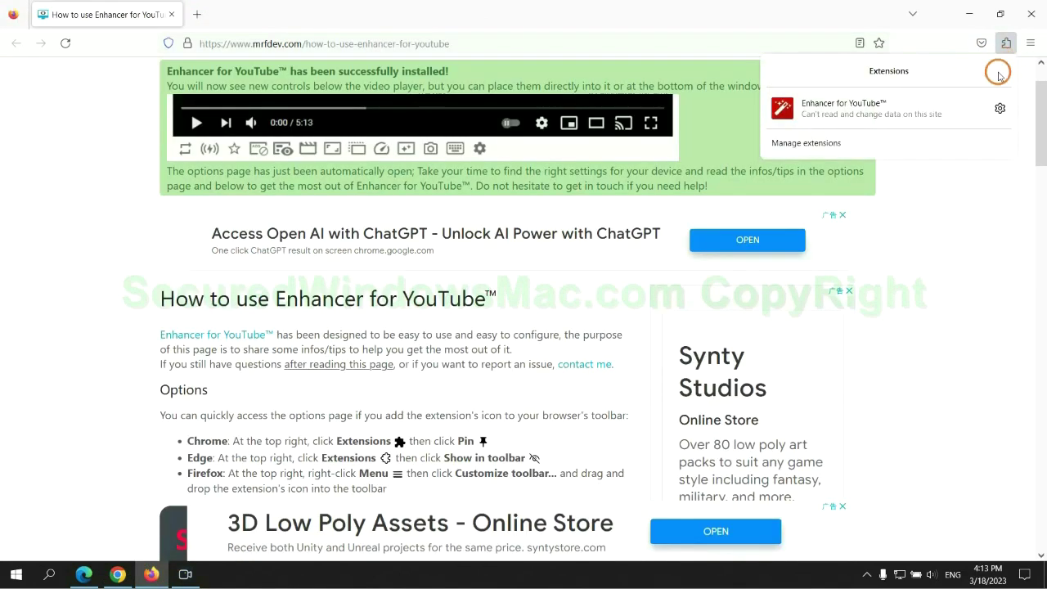
left_click(906, 133)
left_click(615, 199)
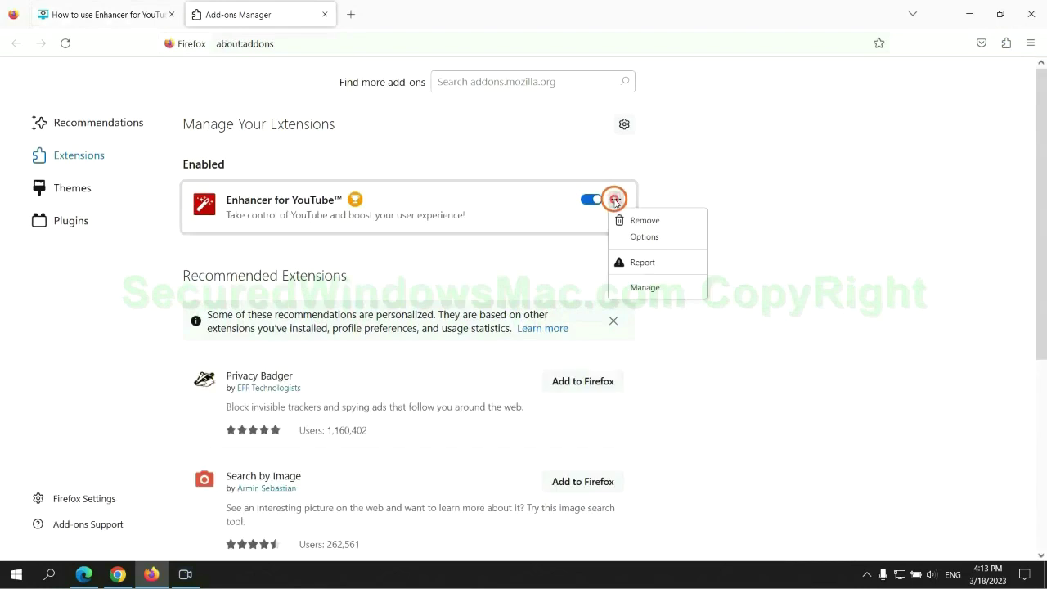
left_click(638, 262)
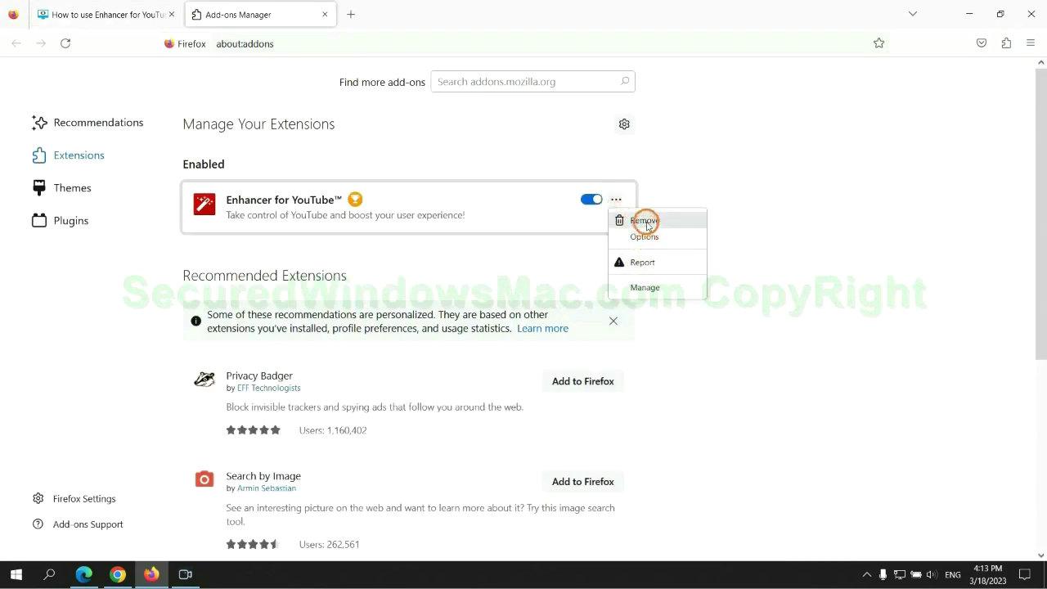
left_click(641, 220)
left_click(576, 122)
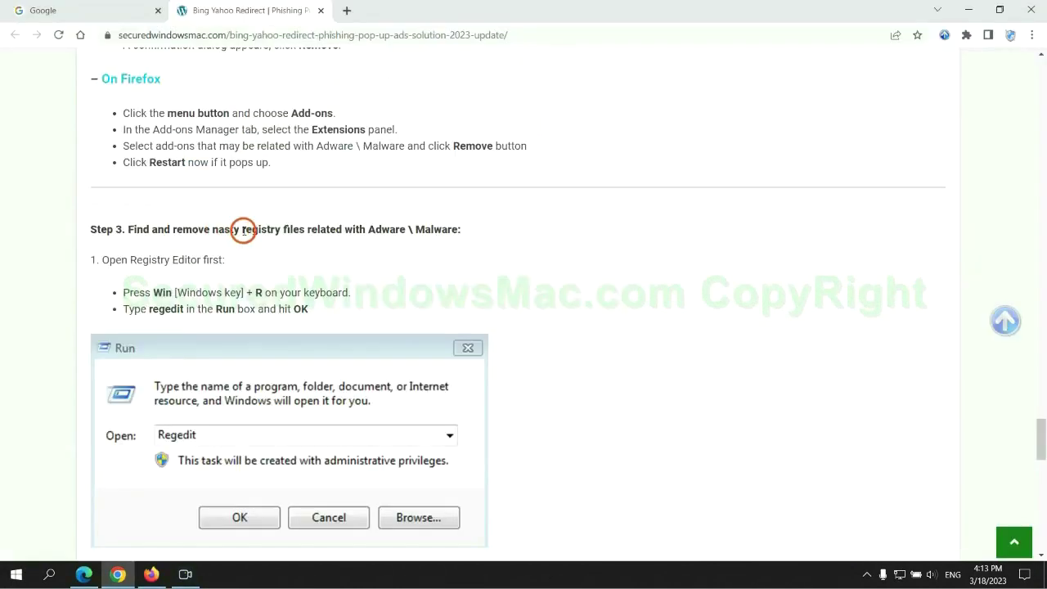
Read Step 3 of the guide in Chrome and open the Registry Editor by running "regedit" from the Run dialog
left_click_drag(243, 229, 303, 243)
left_click(303, 249)
scroll(303, 257, "down", 2)
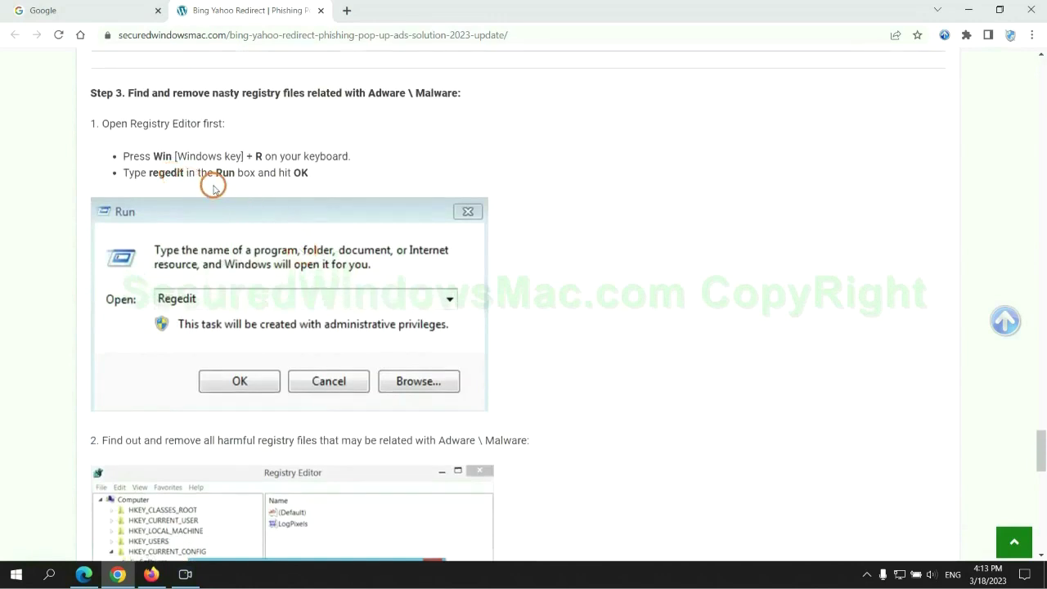
key("super+r")
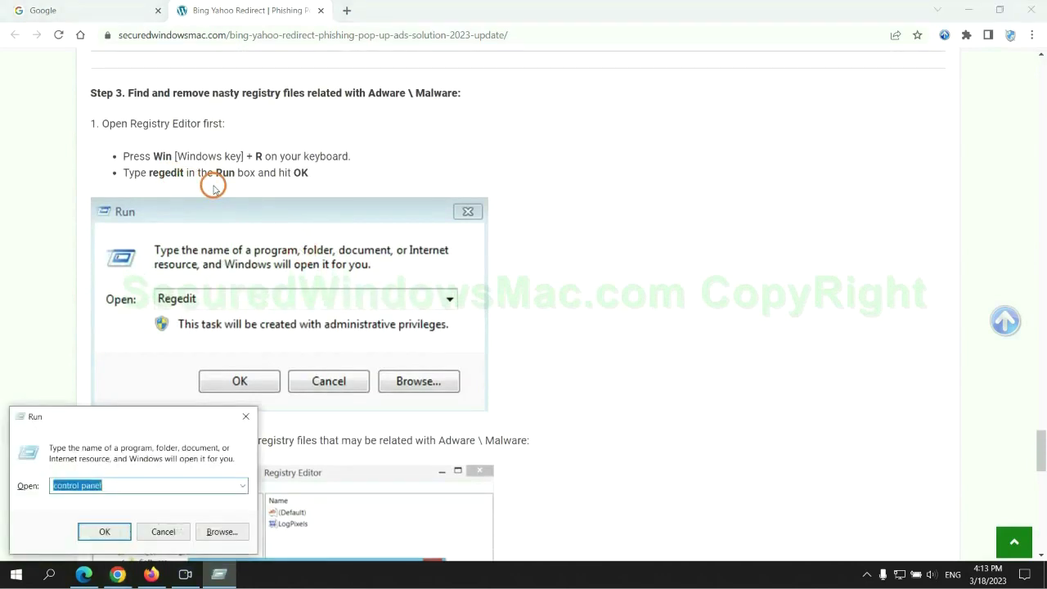
type("rege")
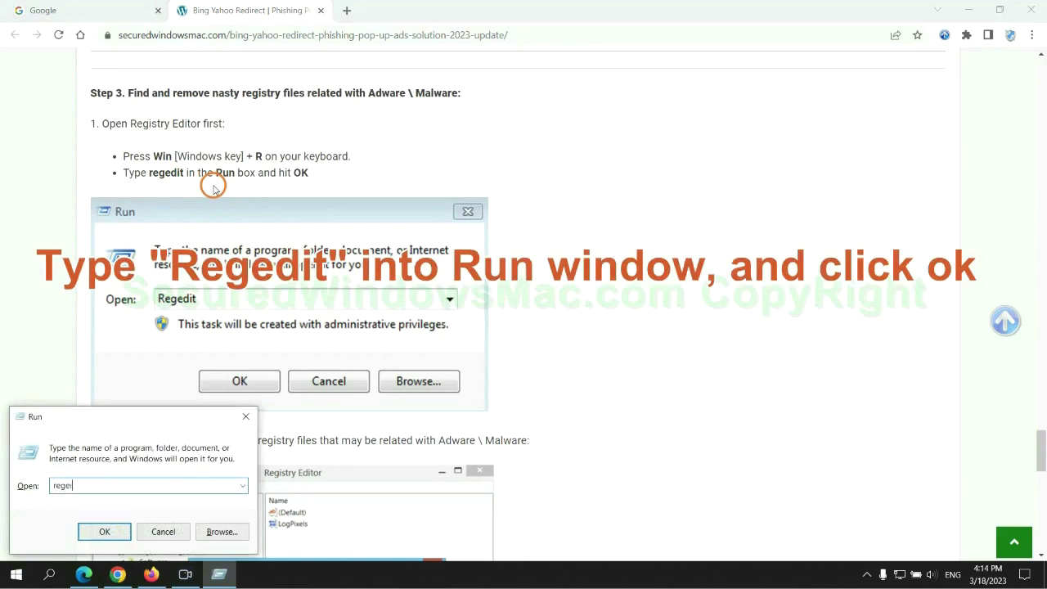
type("dit")
key("Return")
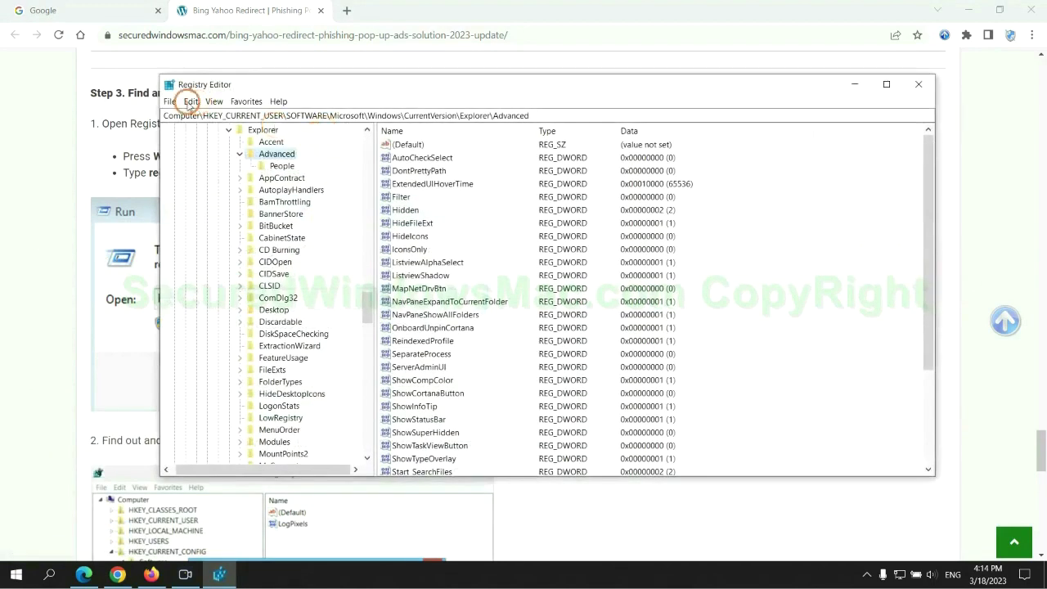
Search the registry for "Apps" in keys, values and data, and open the options for the matching entry
left_click(191, 102)
left_click(209, 196)
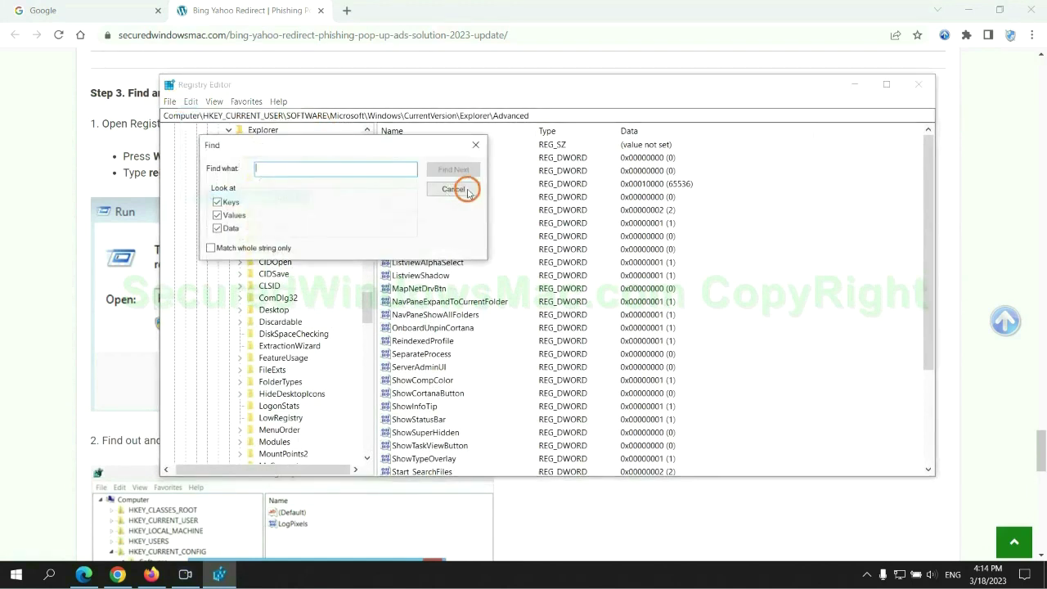
type("Apps")
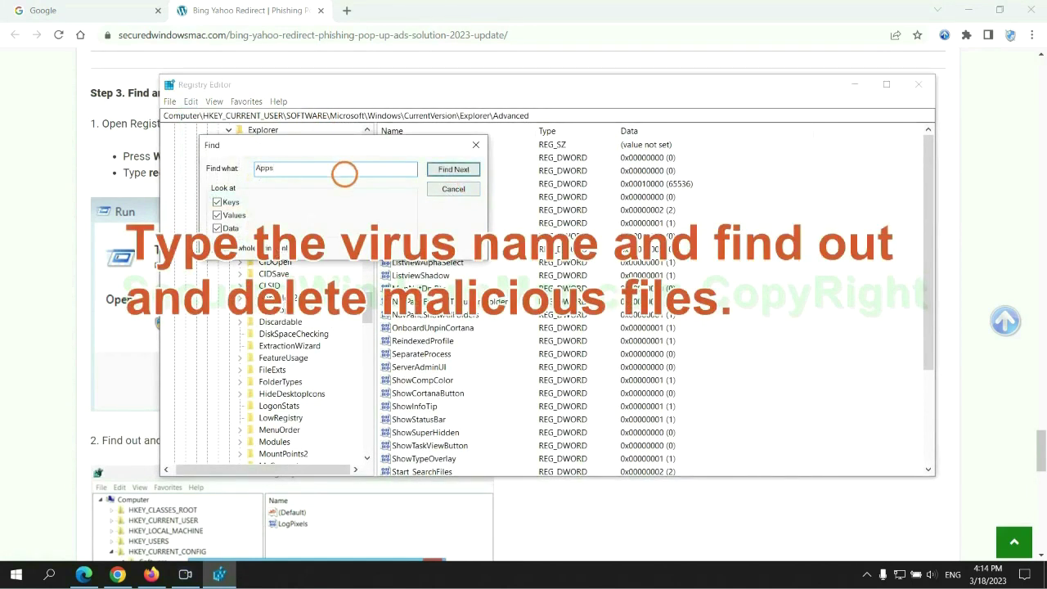
key("Return")
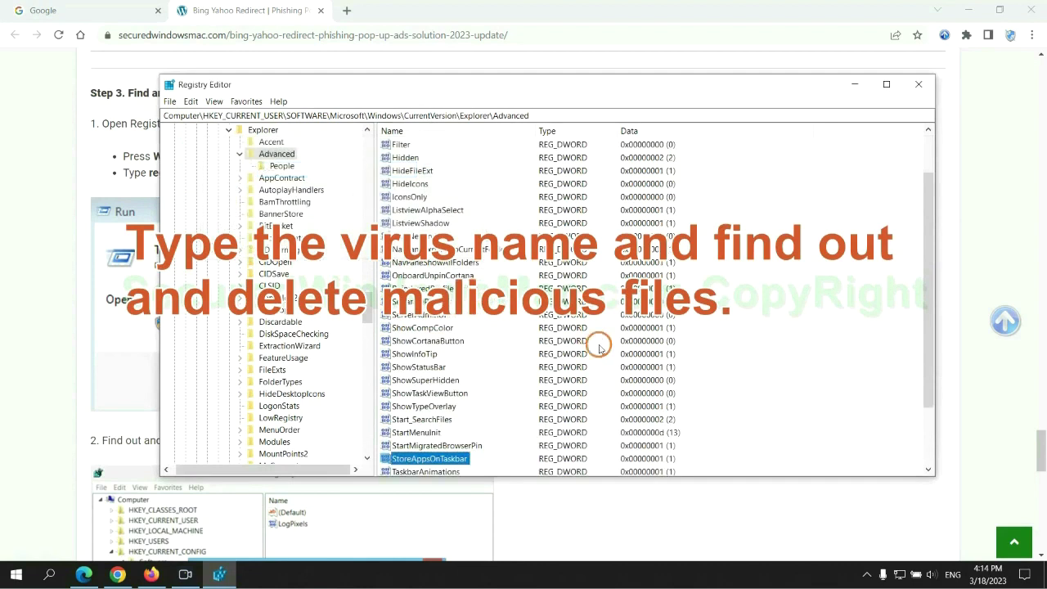
right_click(462, 384)
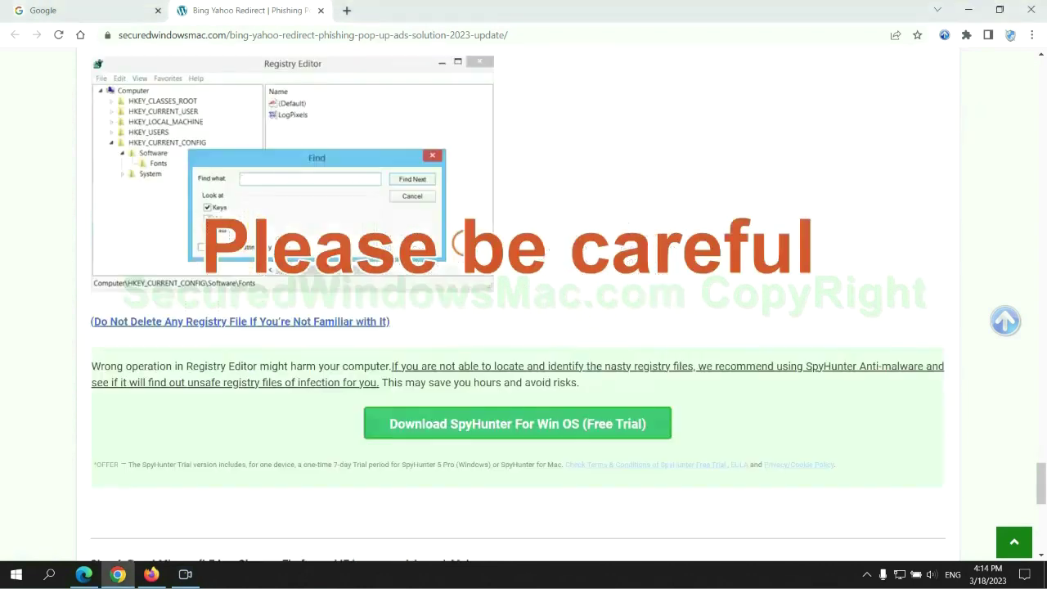
Read Step 4 of the guide, switch to Microsoft Edge and open the options for clearing browsing data in its privacy settings
scroll(462, 241, "down", 1)
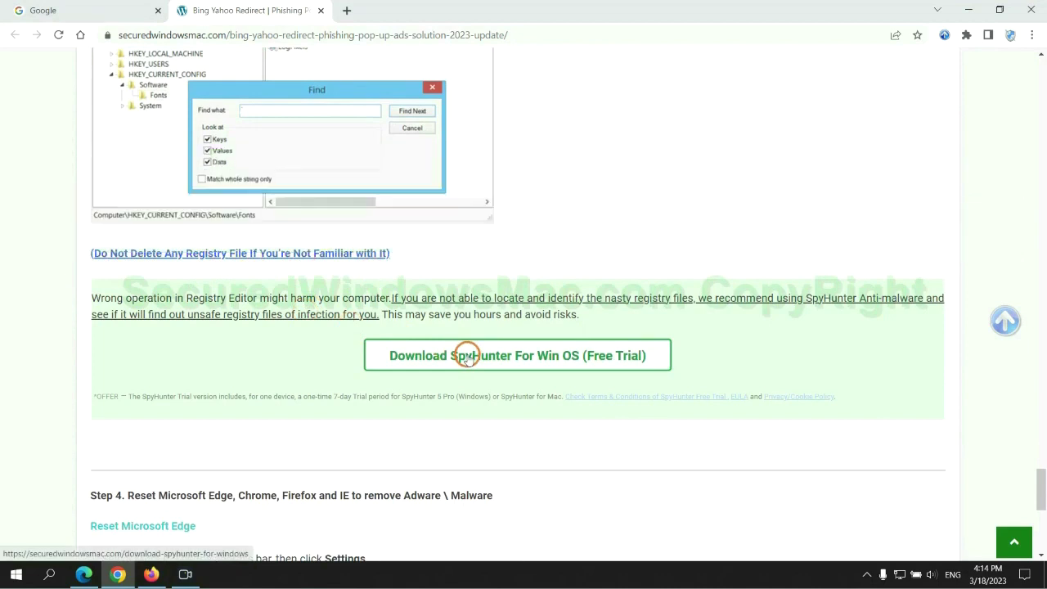
scroll(467, 355, "down", 5)
double_click(137, 85)
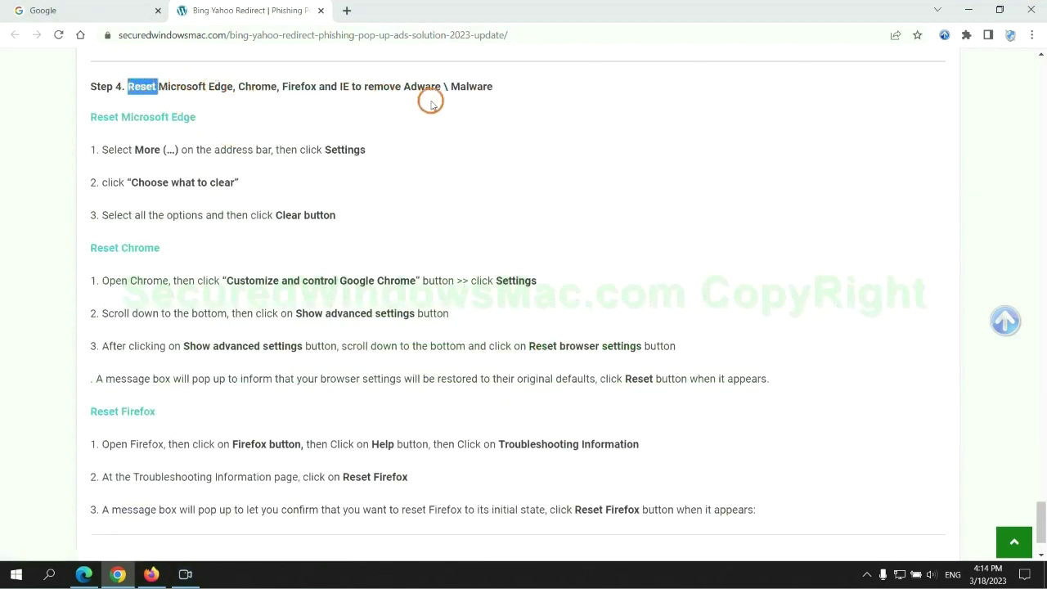
left_click(85, 572)
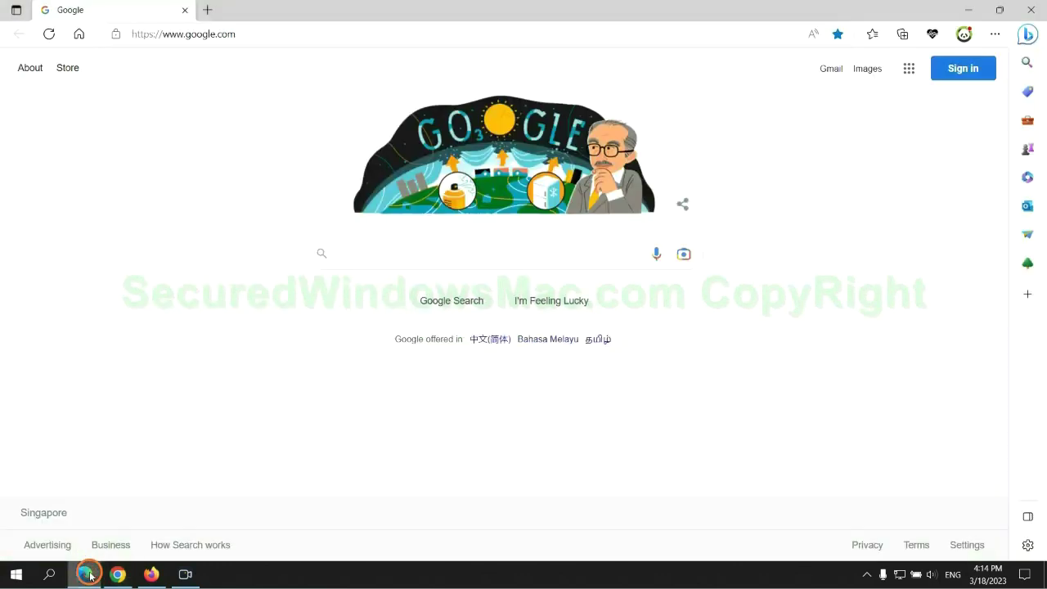
left_click(992, 37)
left_click(822, 501)
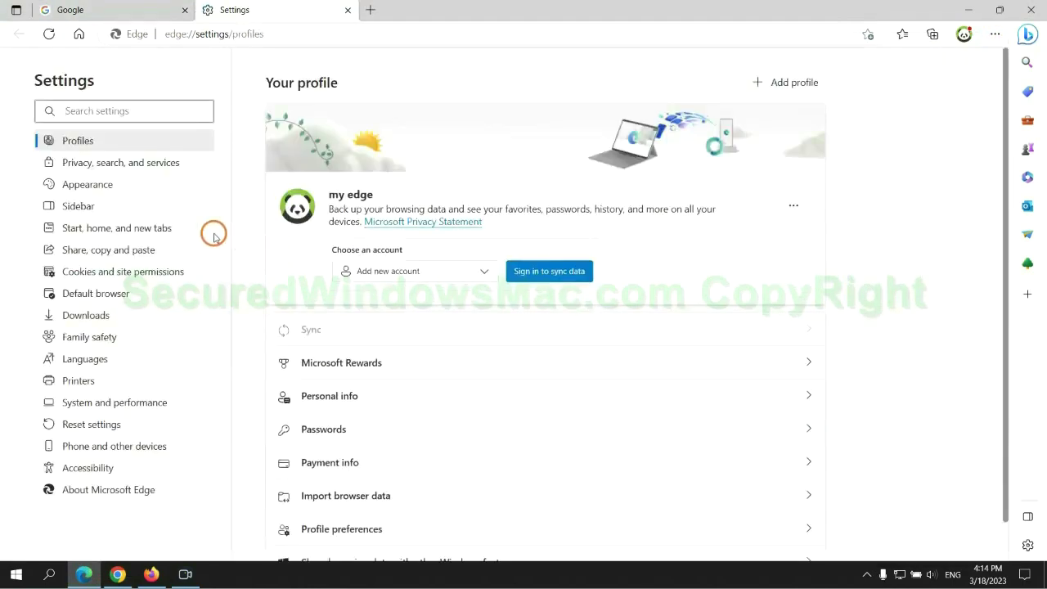
left_click(172, 168)
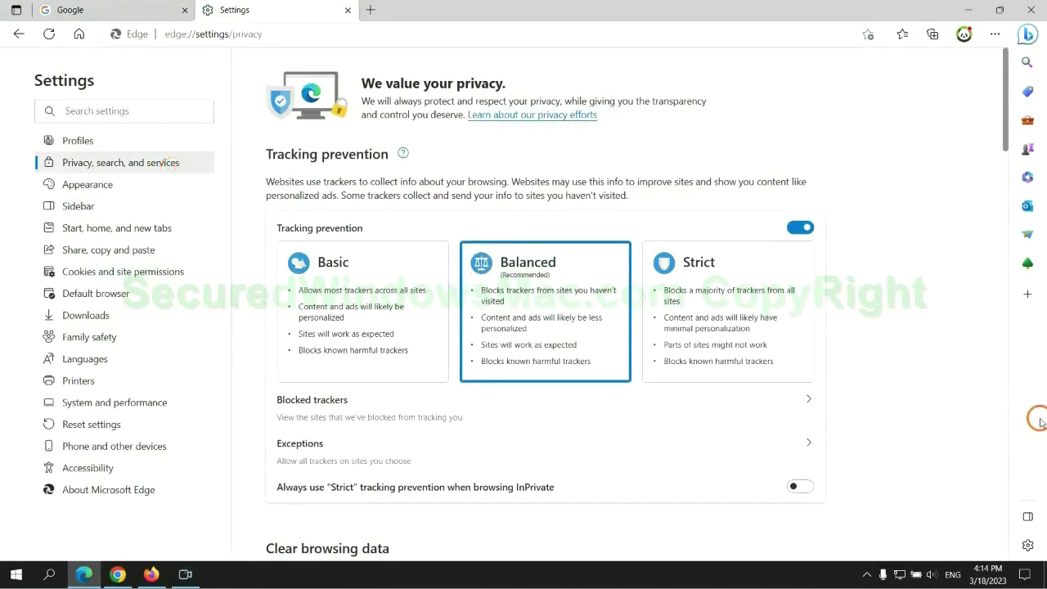
scroll(858, 362, "down", 3)
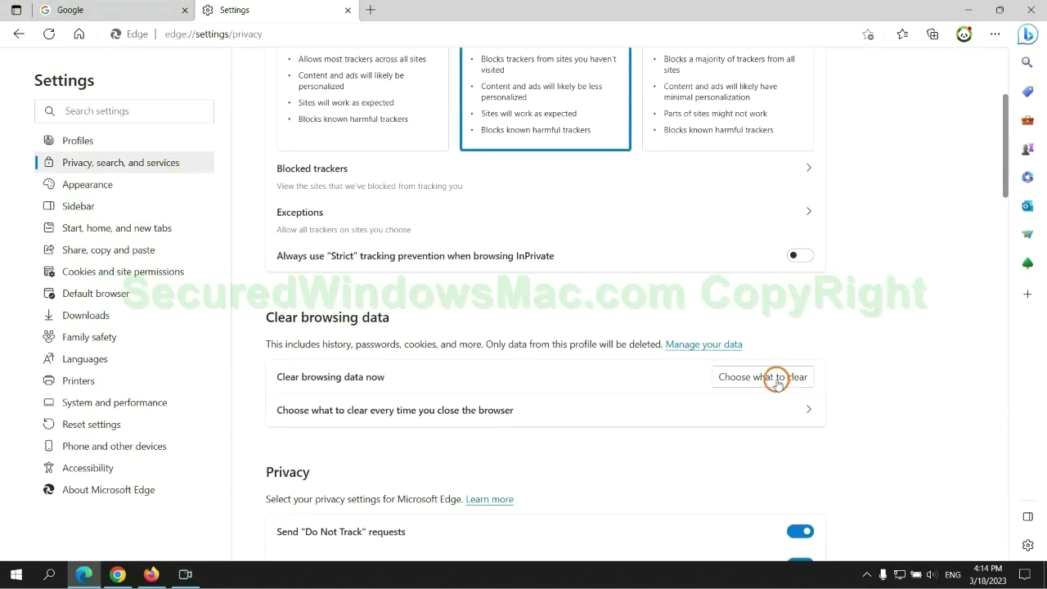
left_click(776, 378)
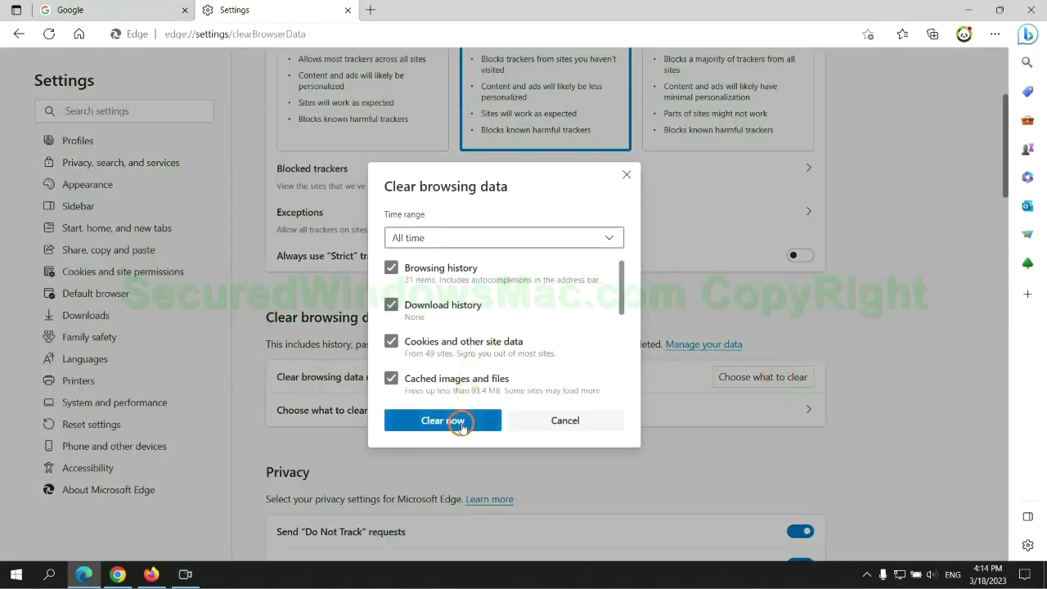
Switch to Chrome, search its settings for "reset" and open the dialog for restoring settings to their original defaults
left_click(118, 574)
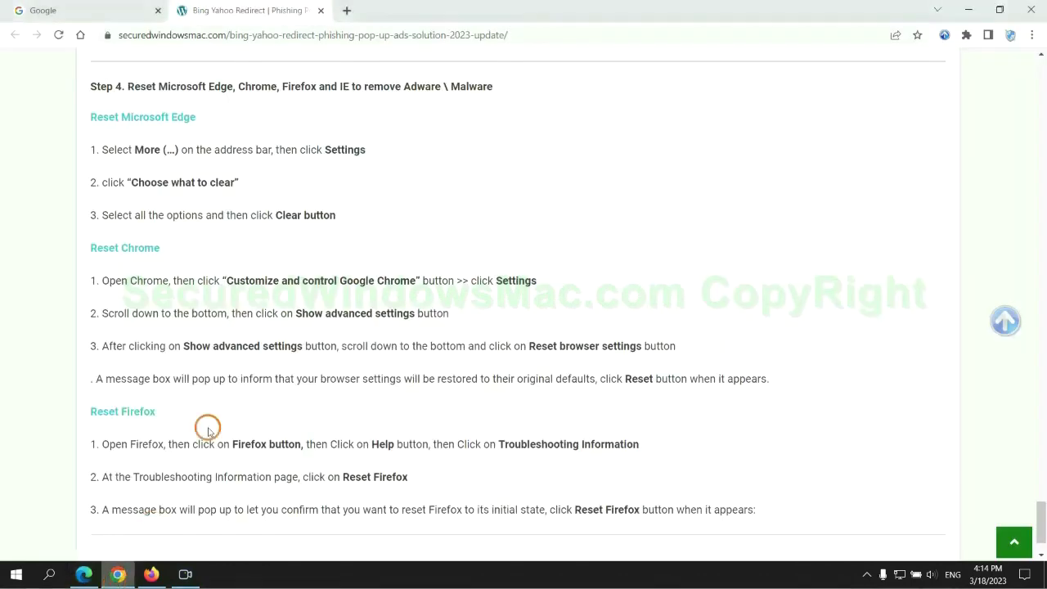
left_click(1031, 35)
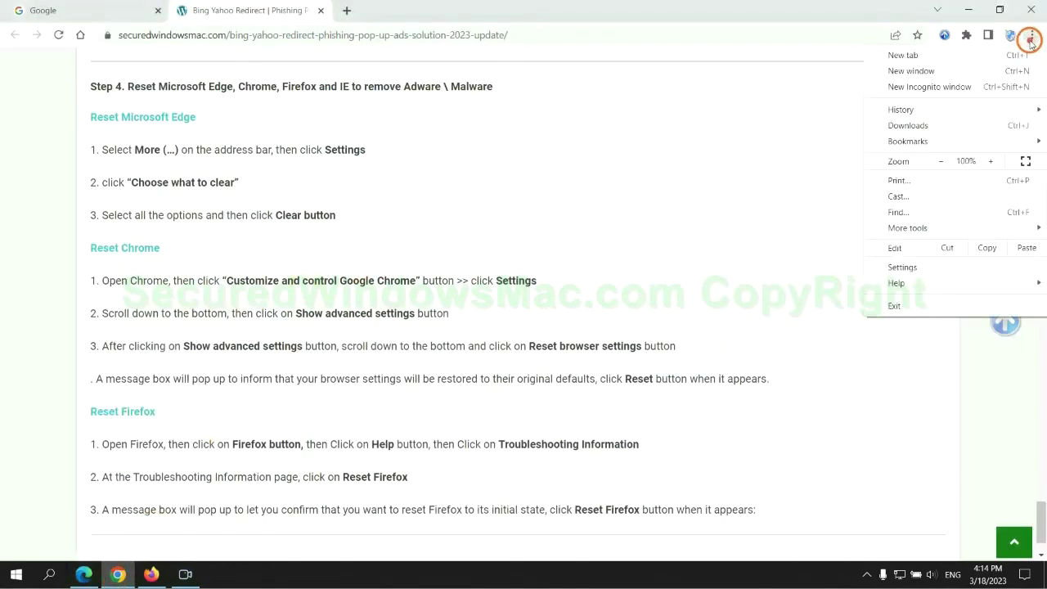
left_click(909, 267)
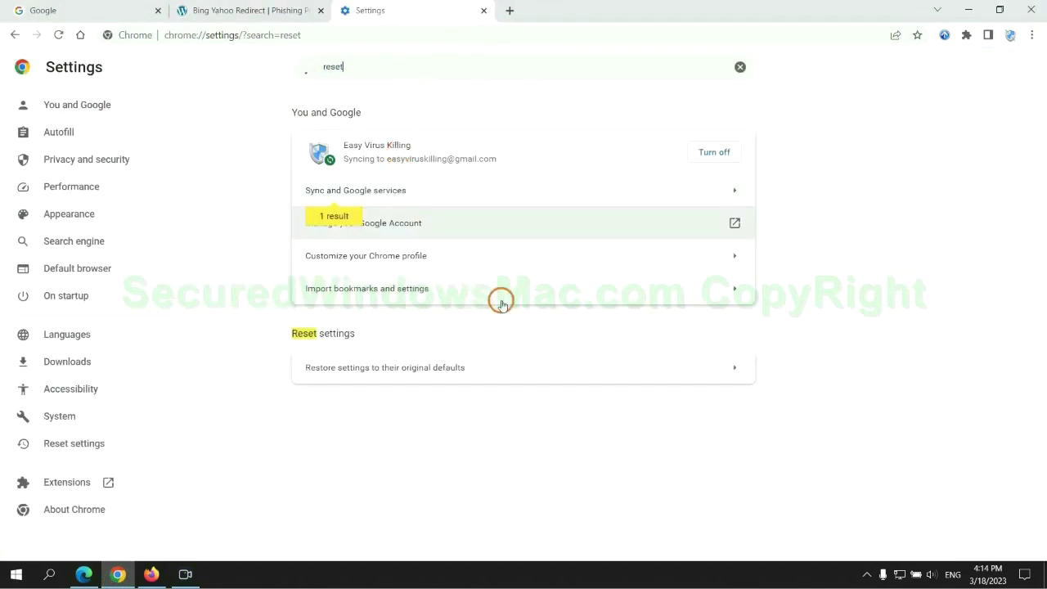
left_click(548, 360)
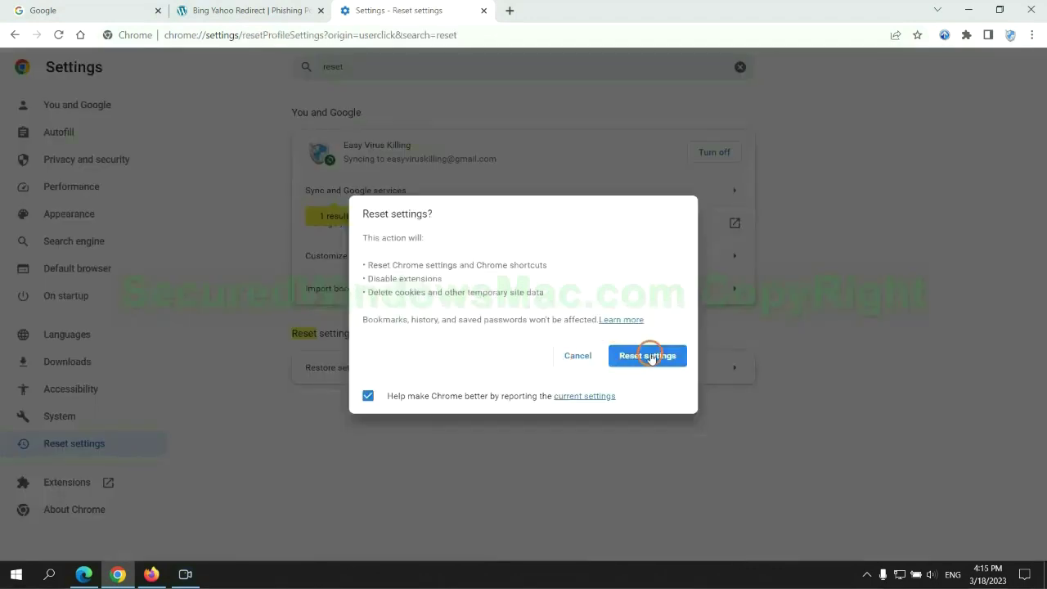
Switch to Firefox, open the Refresh Firefox dialog from its Troubleshooting Information page and return to Chrome
left_click(151, 574)
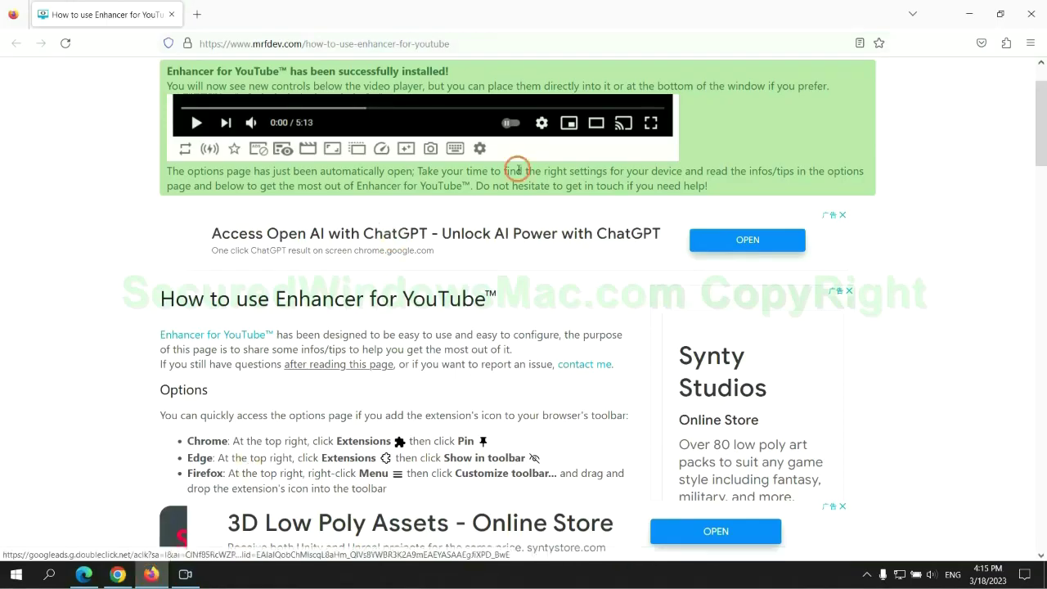
left_click(1028, 43)
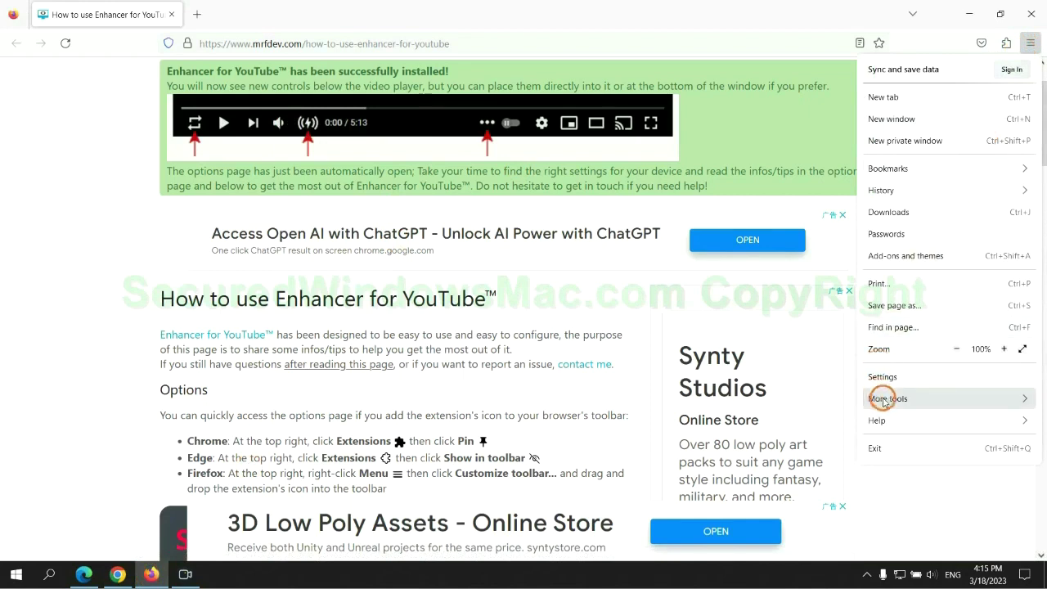
left_click(889, 420)
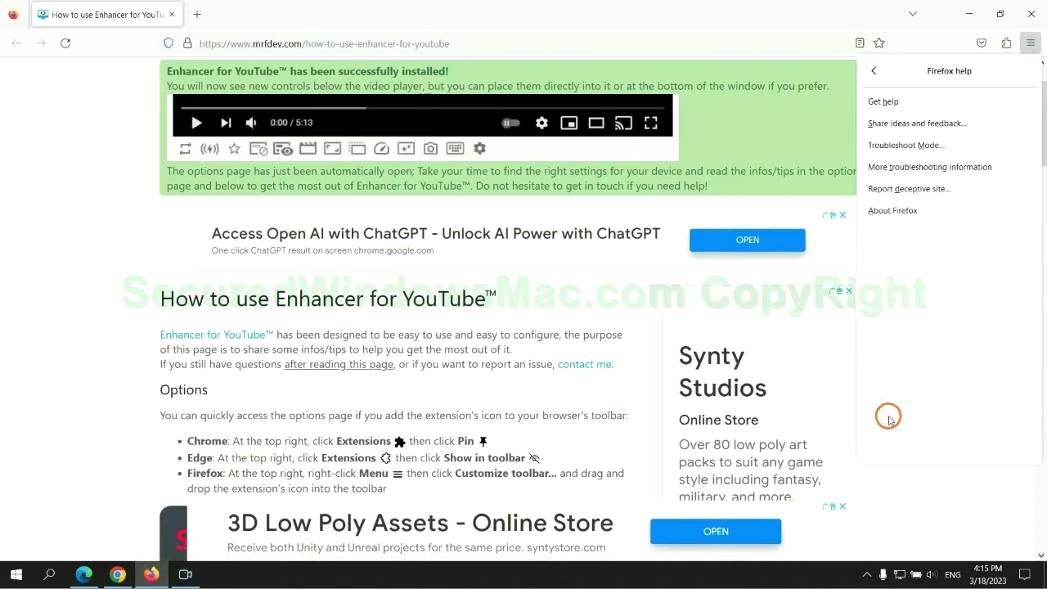
left_click(933, 167)
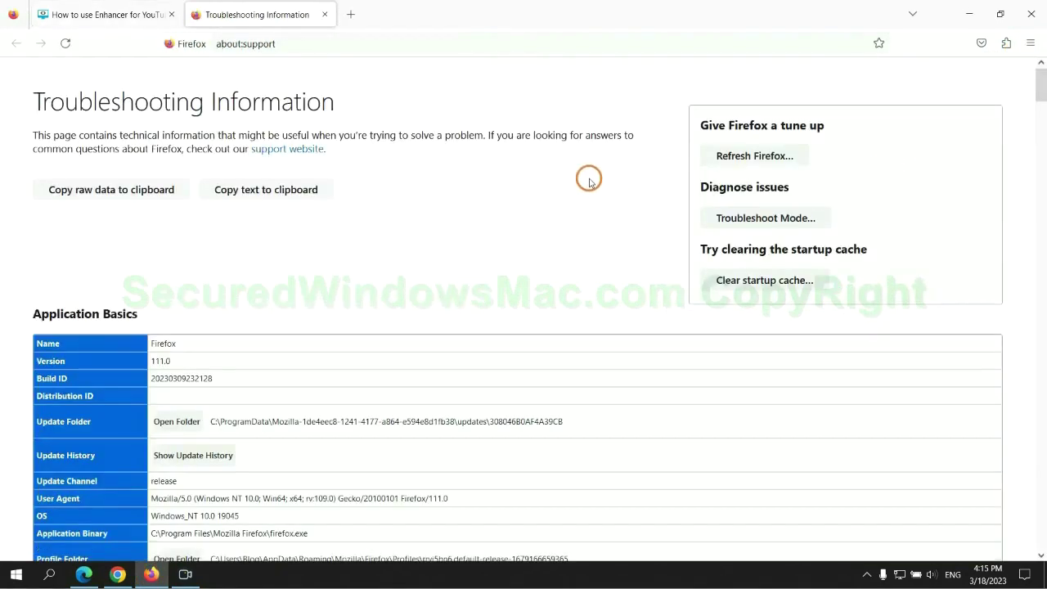
left_click(723, 157)
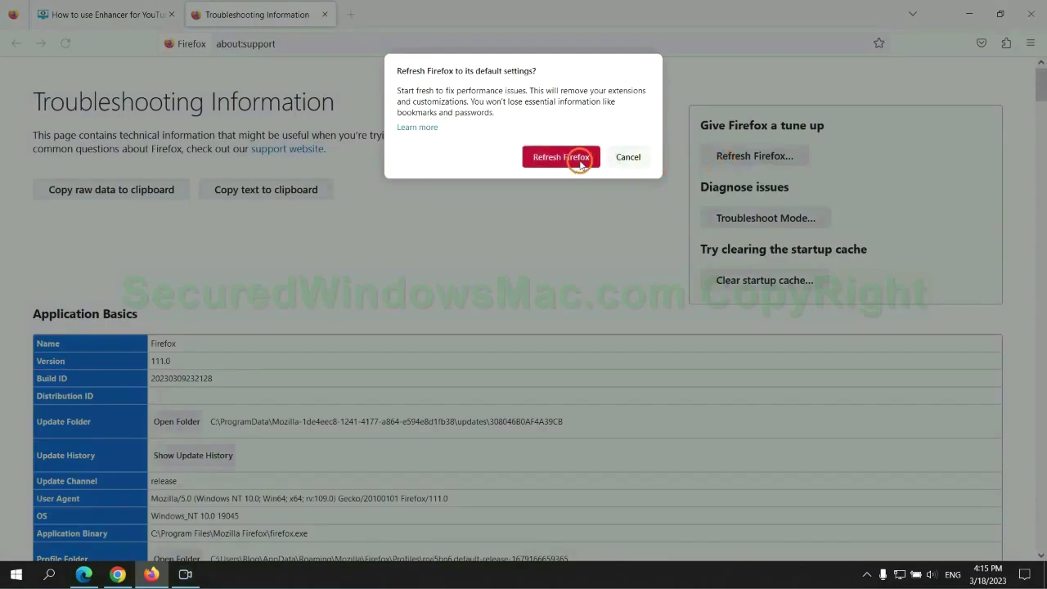
left_click(119, 572)
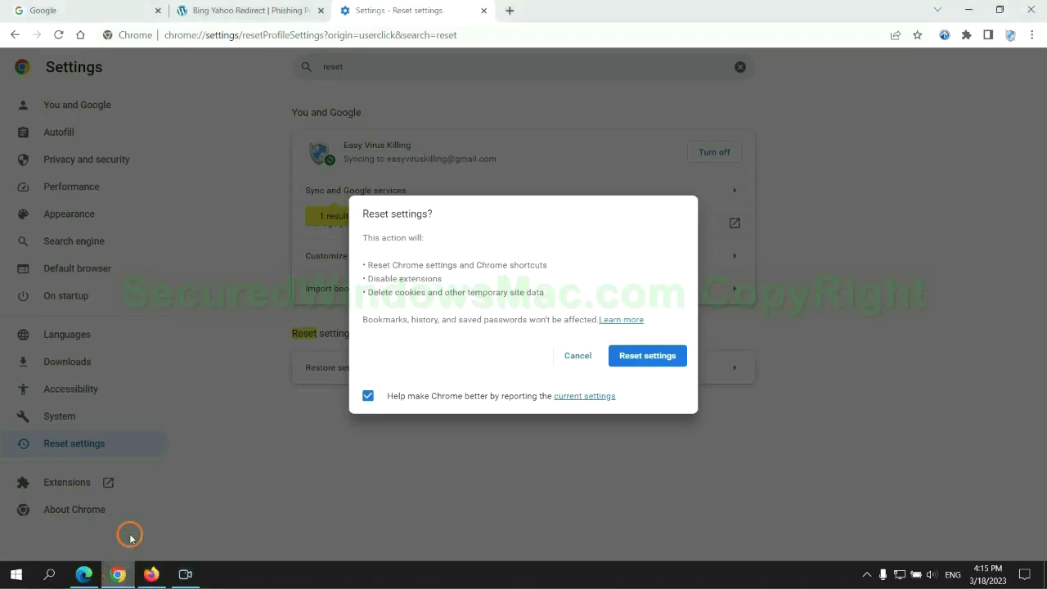